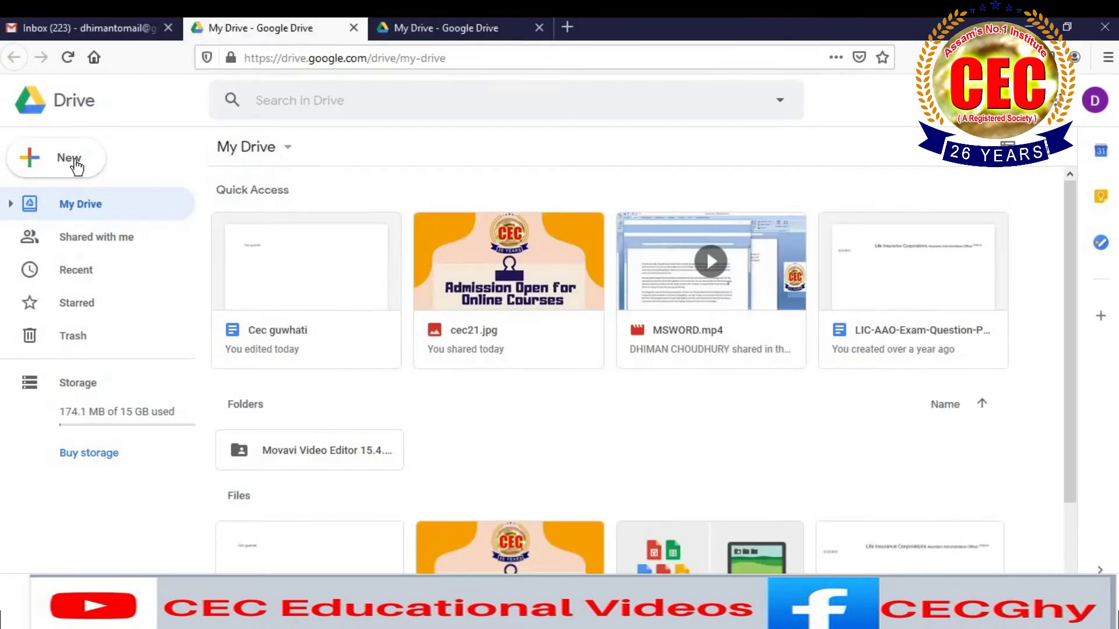
Upload the TRIVIA image from the Downloads folder to My Drive and dismiss the upload notice
click(73, 161)
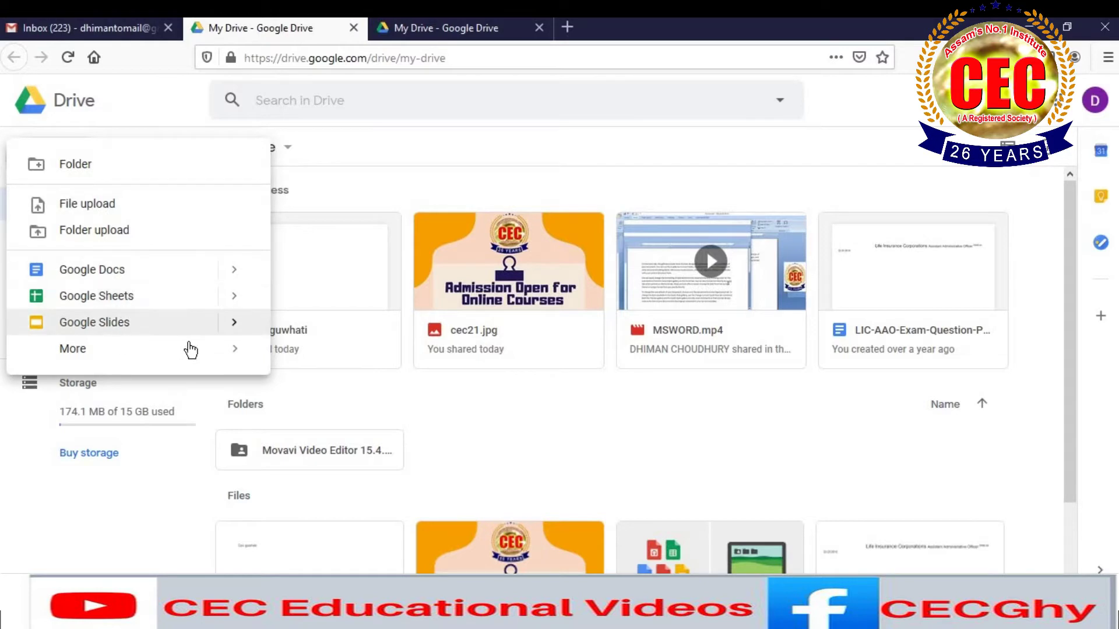
click(219, 357)
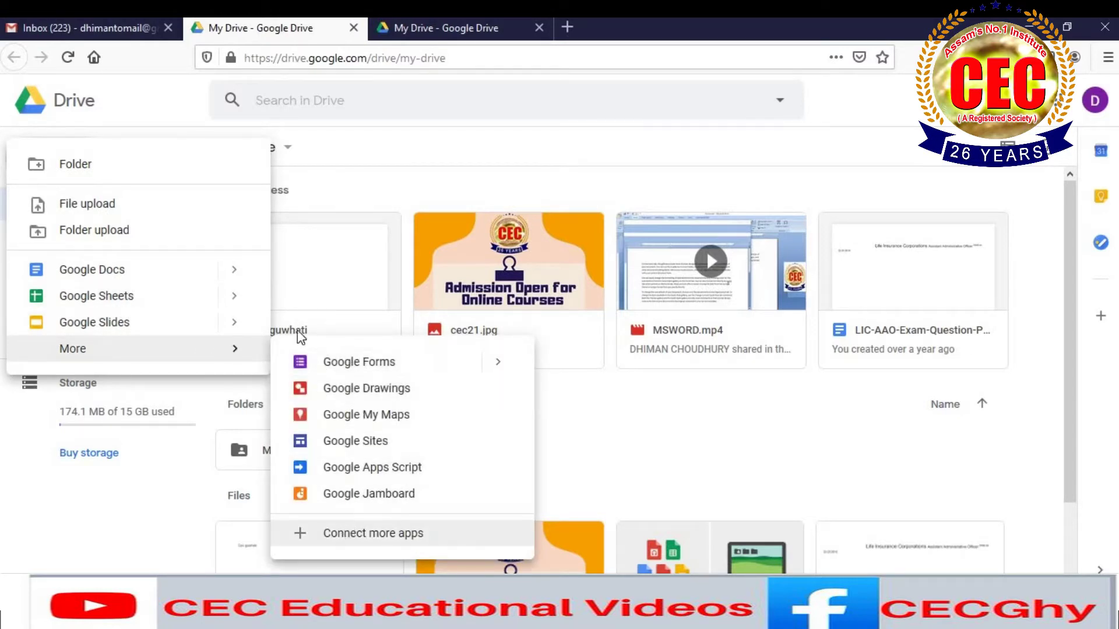
click(181, 211)
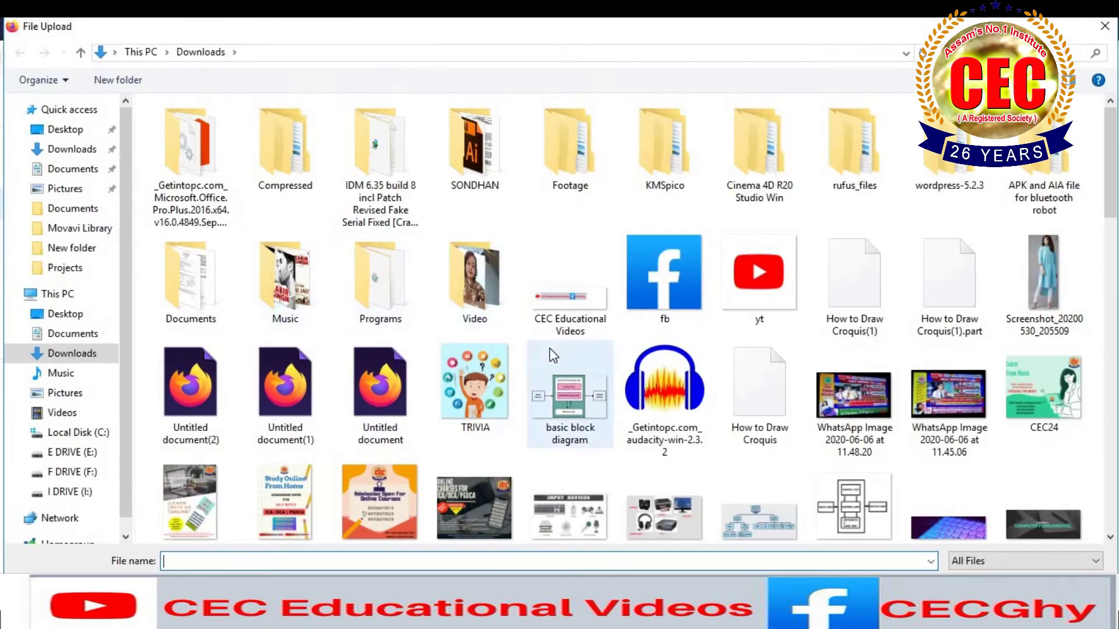
click(466, 389)
click(991, 590)
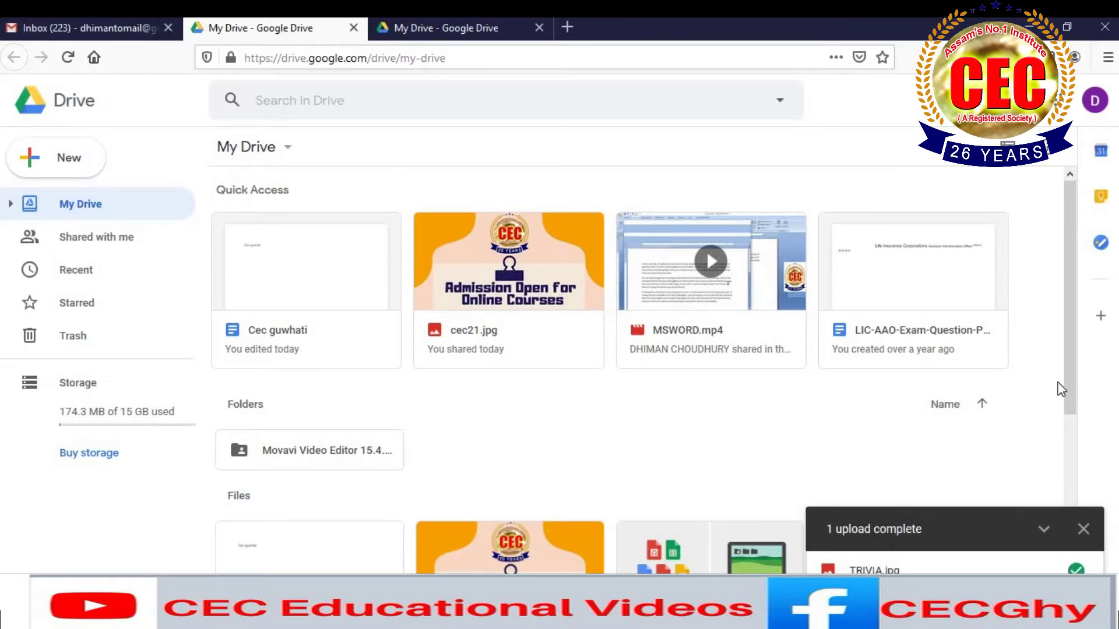
click(1084, 529)
Share TRIVIA.jpg with a suggested contact as Editor, keeping the notification on
drag(1071, 396, 1043, 574)
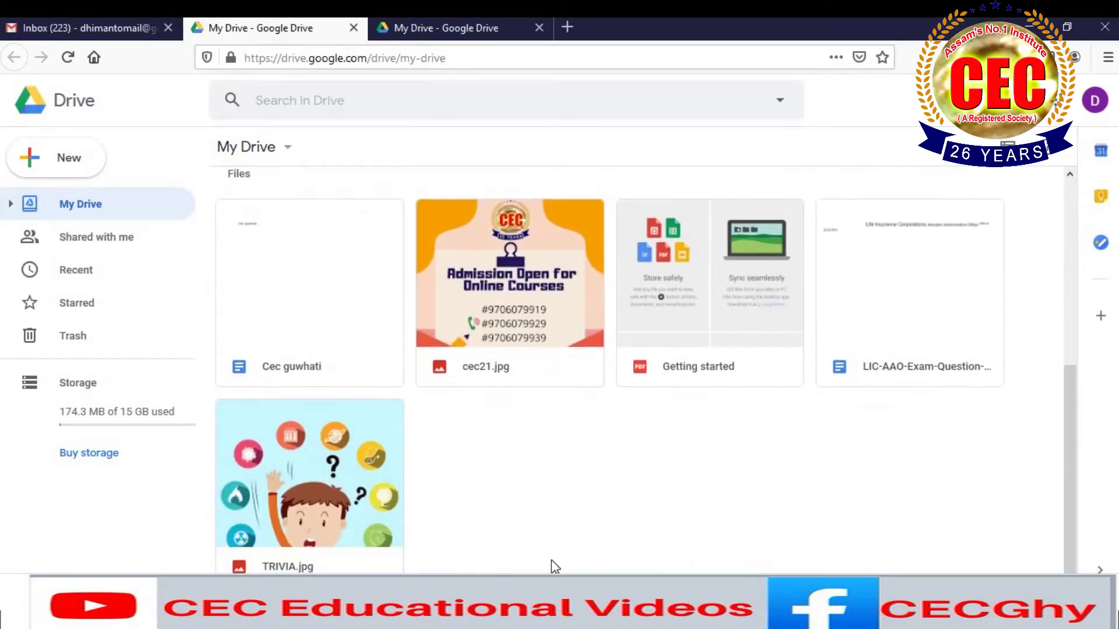
right_click(349, 513)
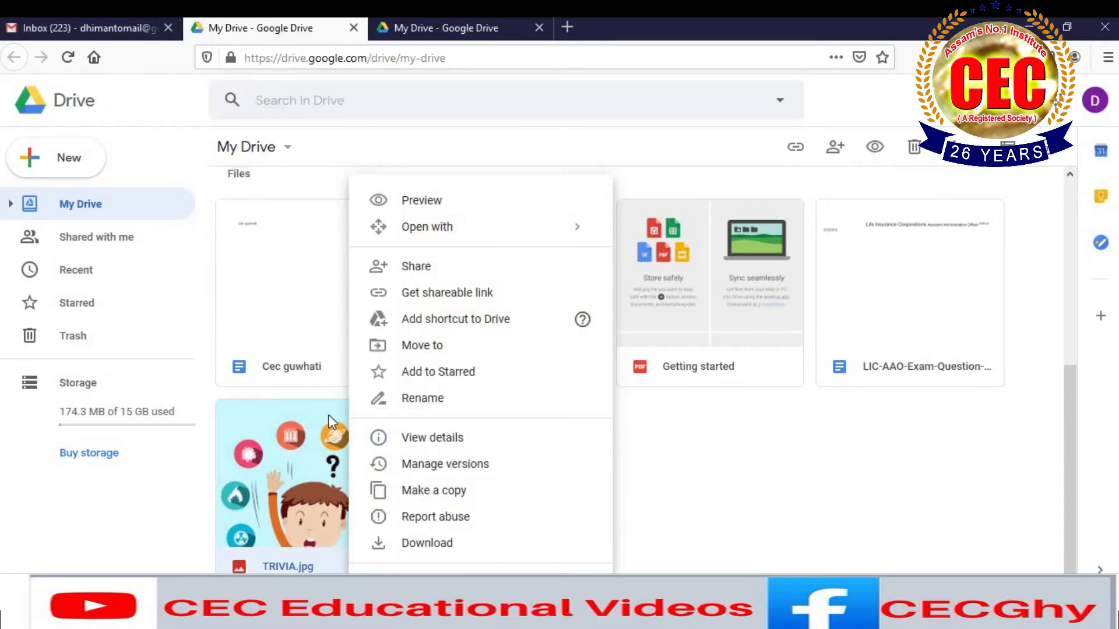
click(416, 277)
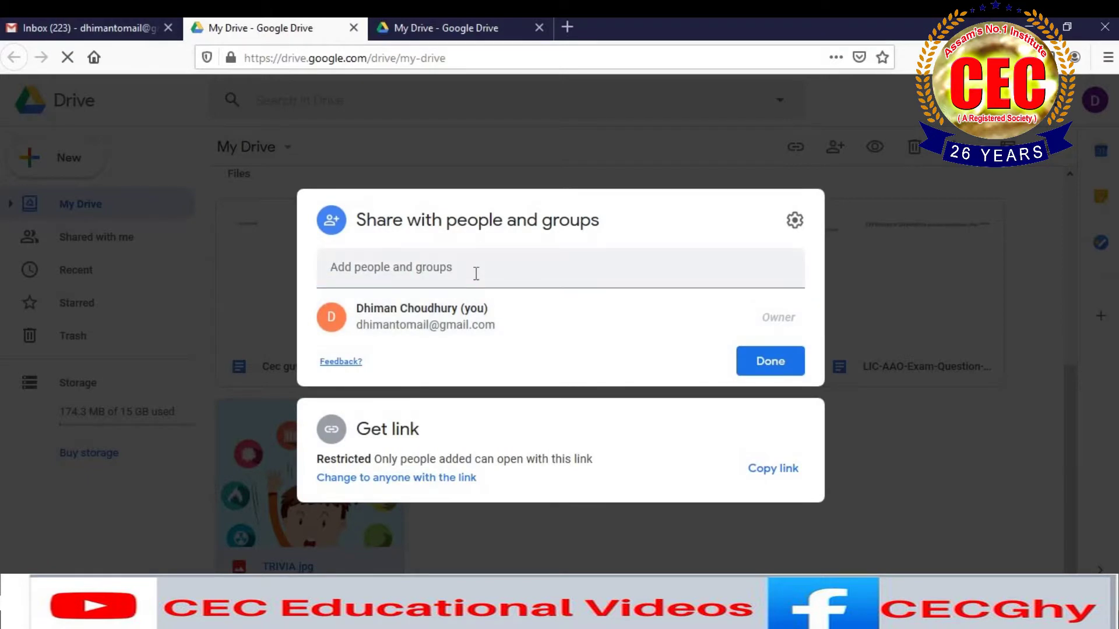
click(476, 274)
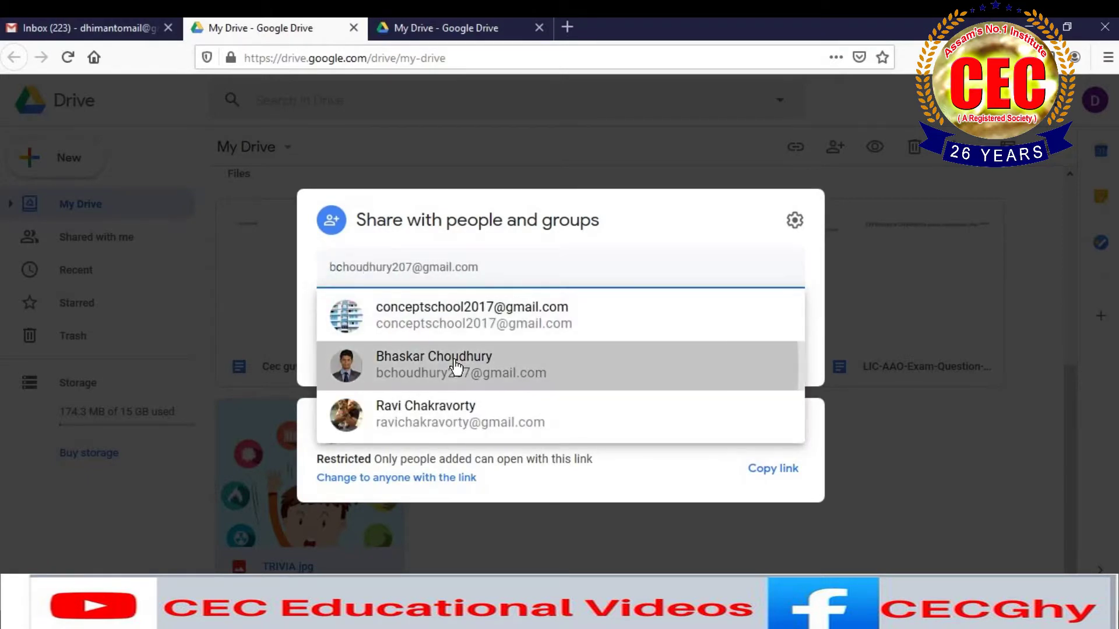
click(456, 366)
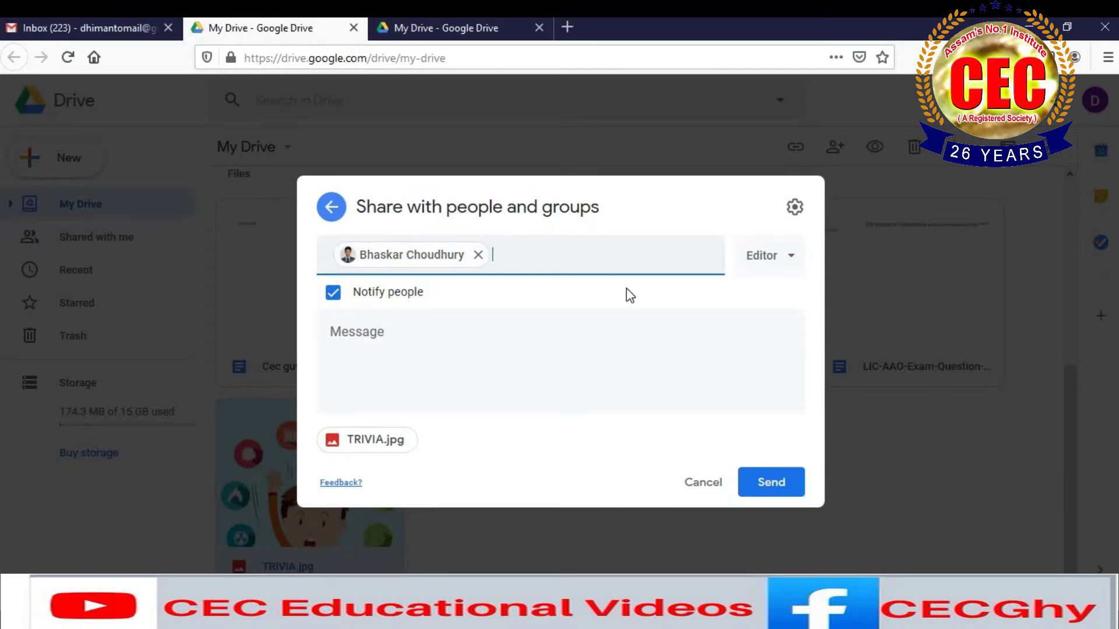
click(768, 277)
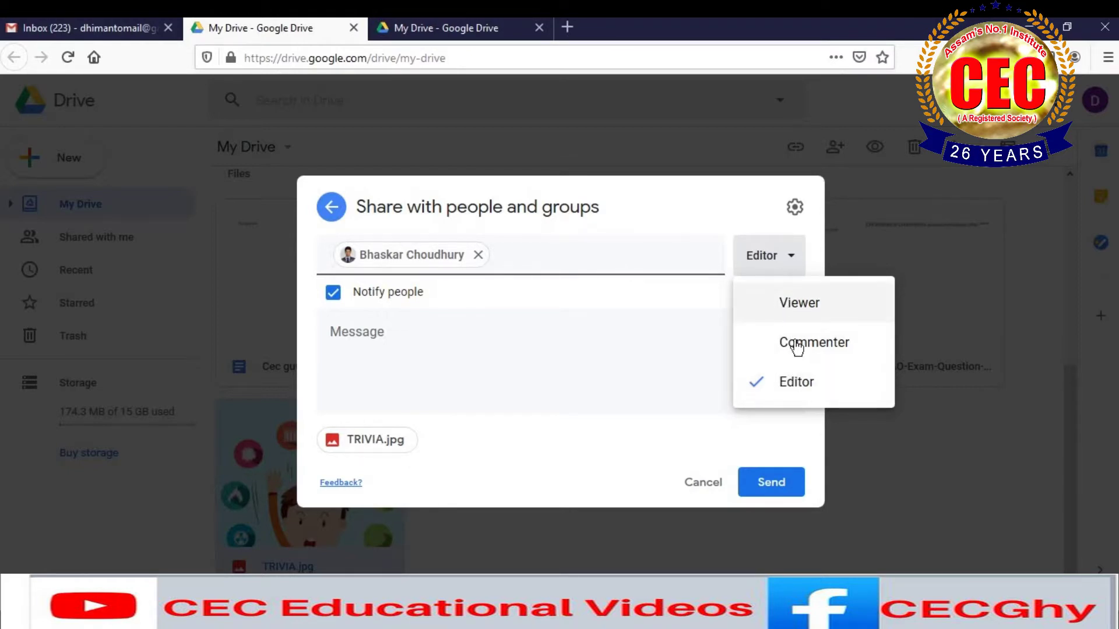
click(789, 261)
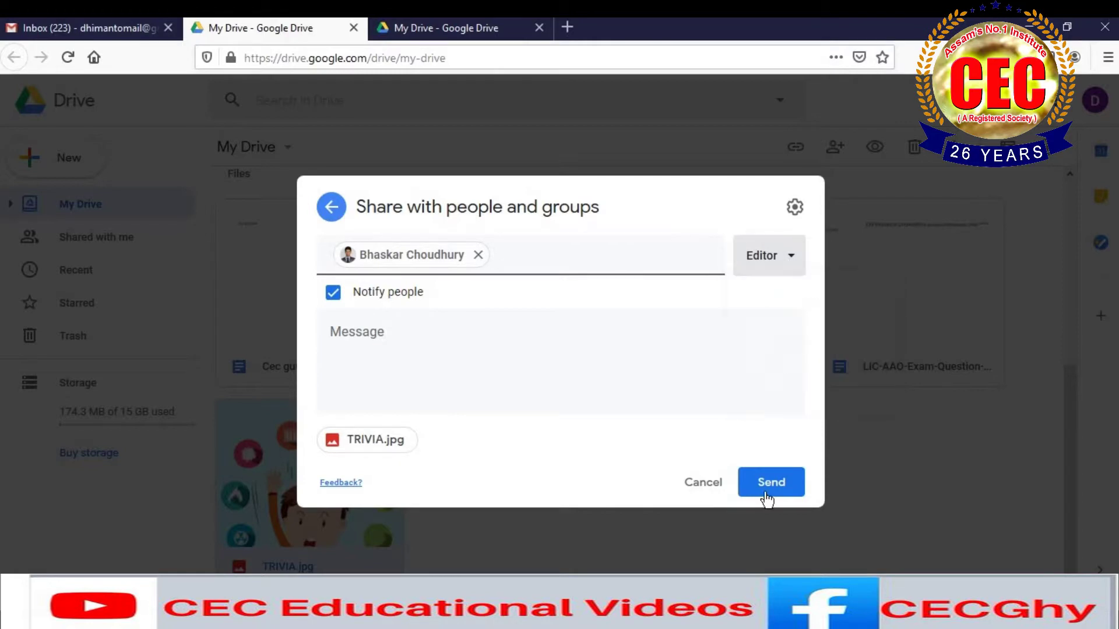
click(766, 493)
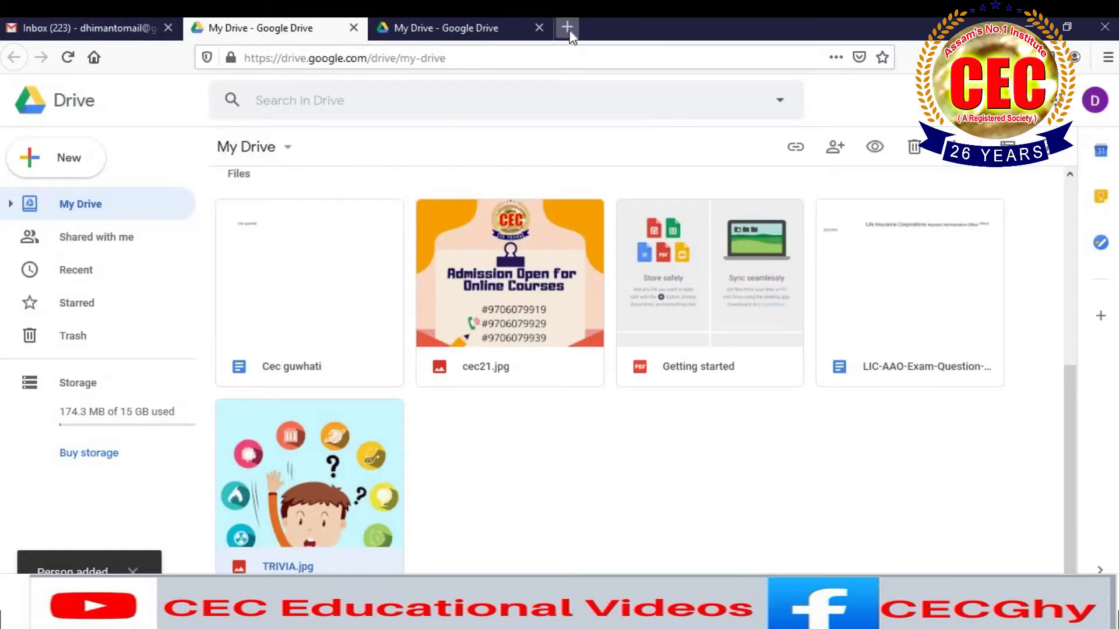
Set the link access of TRIVIA.jpg to Anyone with the link
right_click(311, 490)
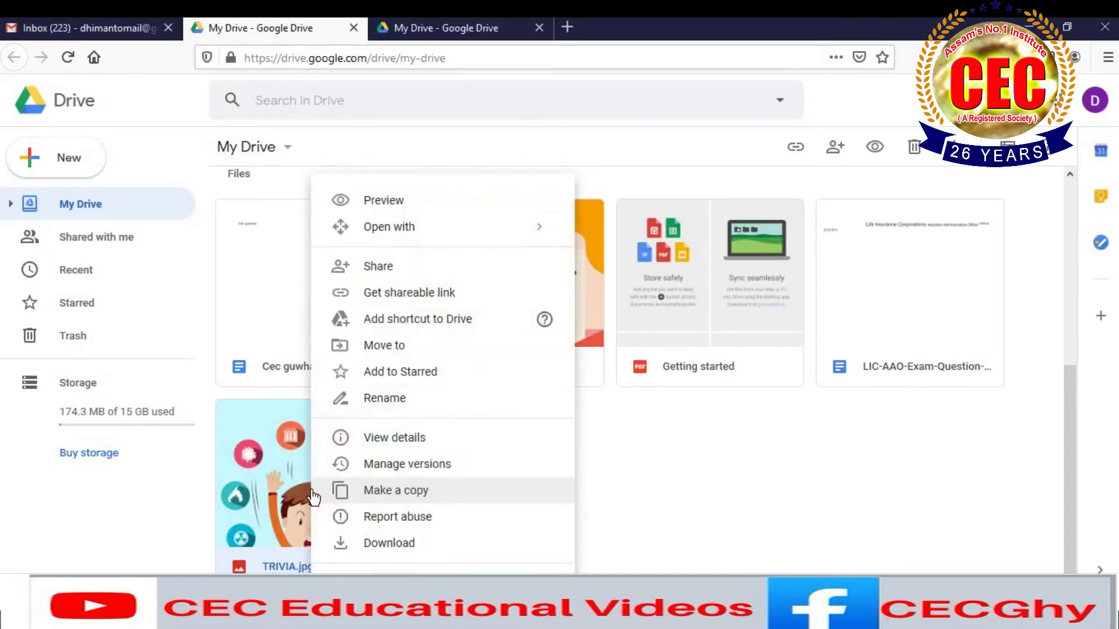
click(422, 300)
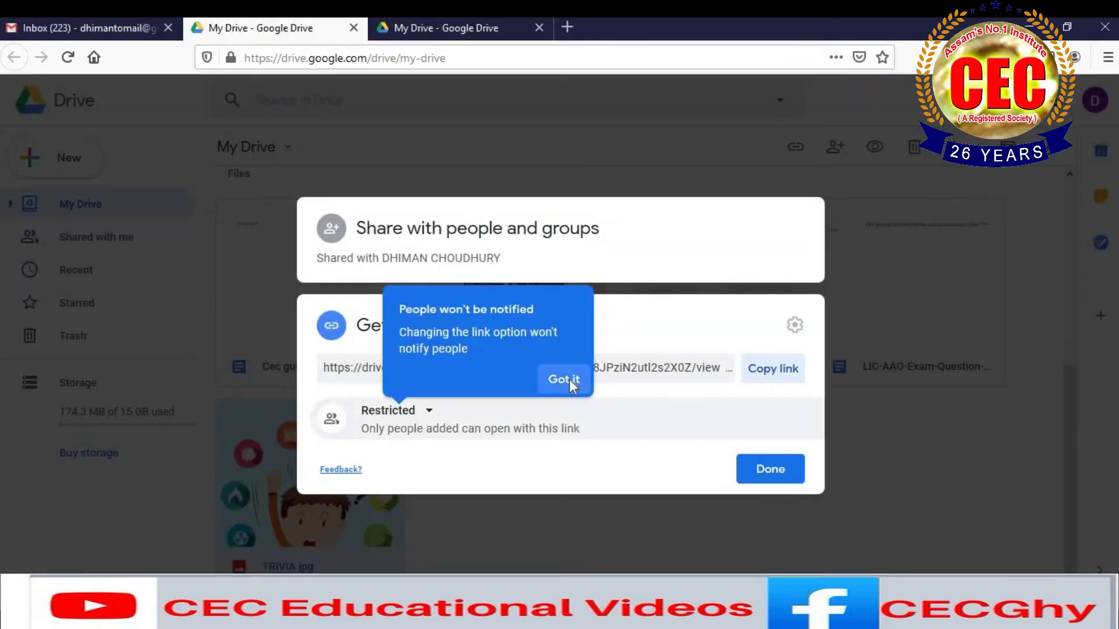
click(571, 385)
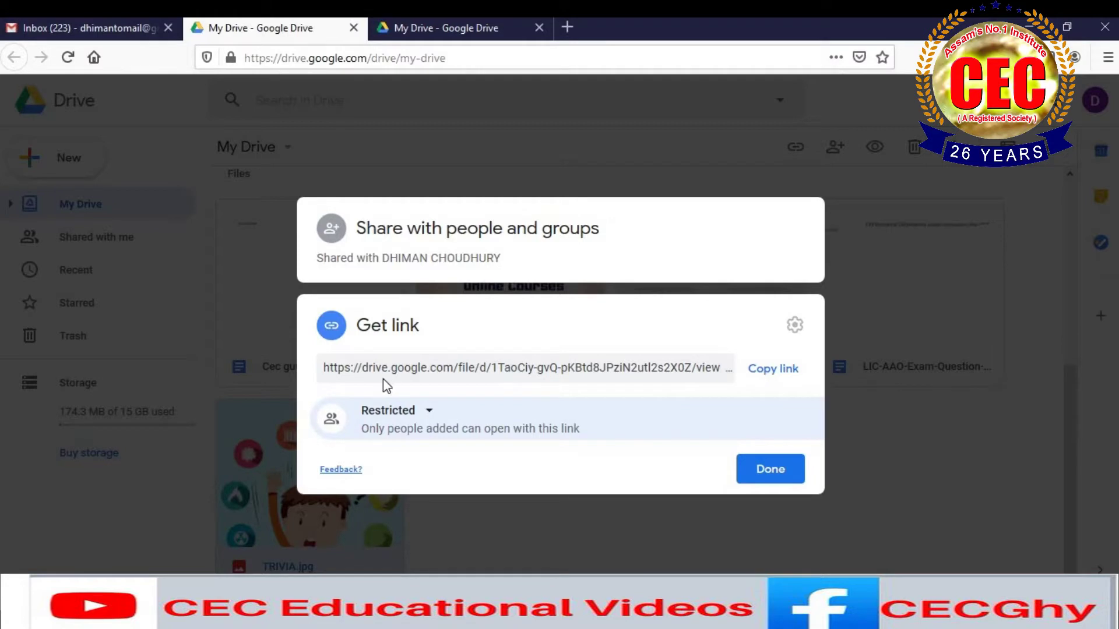
click(408, 371)
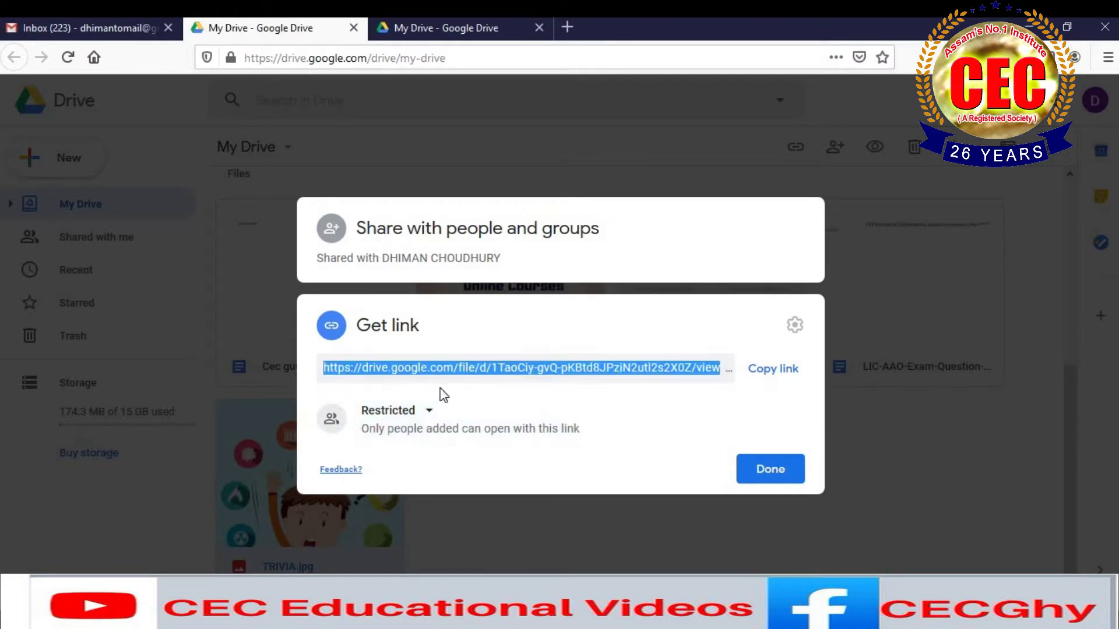
click(427, 415)
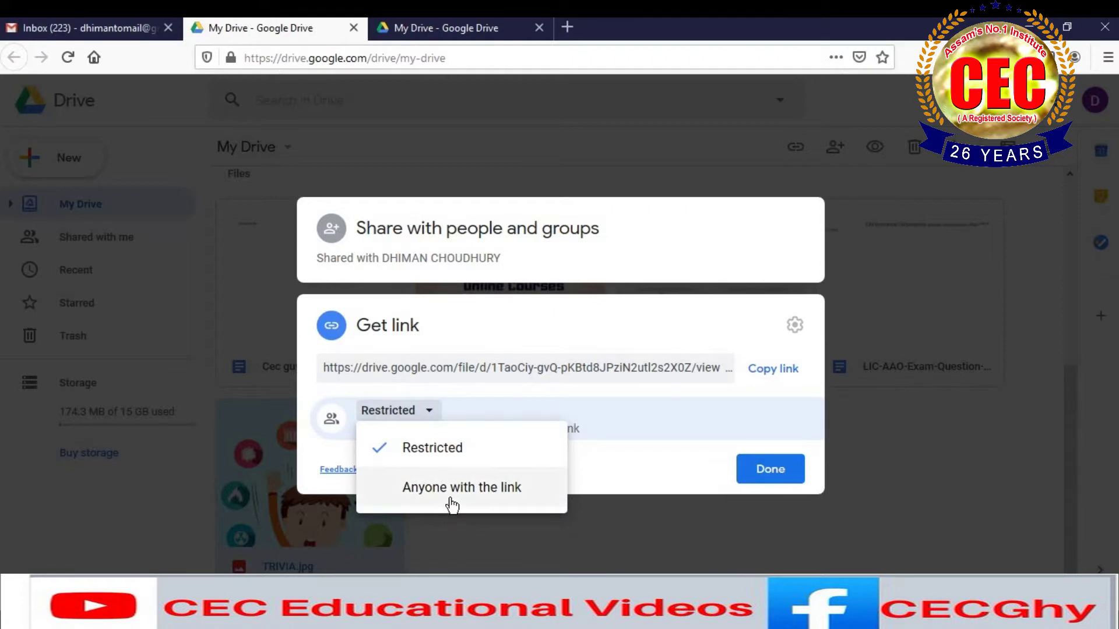
click(458, 488)
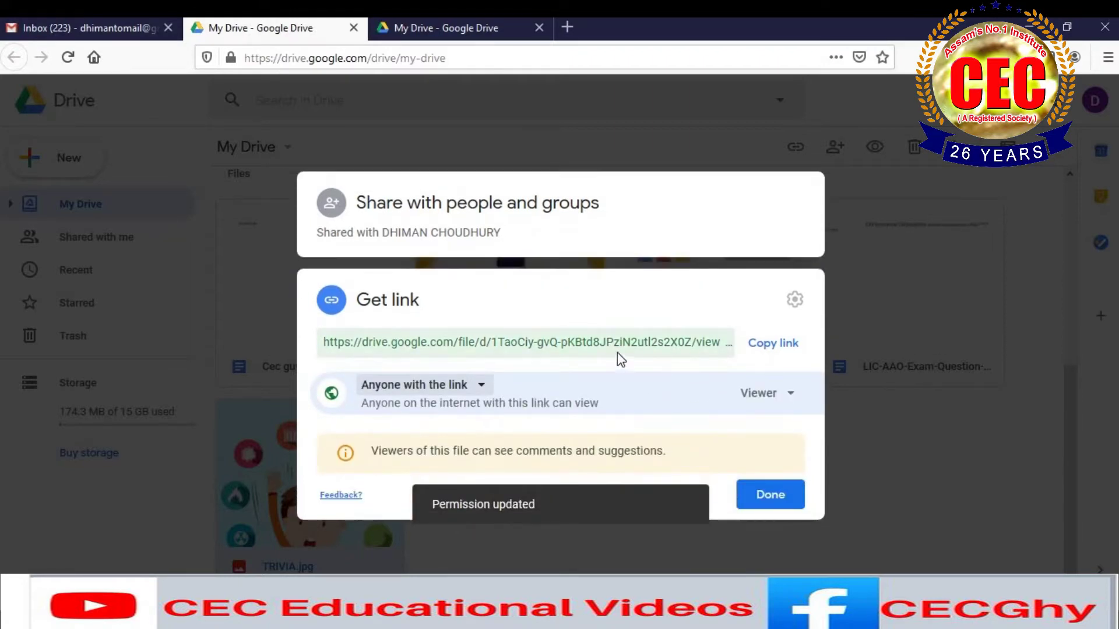
Copy the shareable link of TRIVIA.jpg, keep its link role as Viewer and finish sharing
click(767, 347)
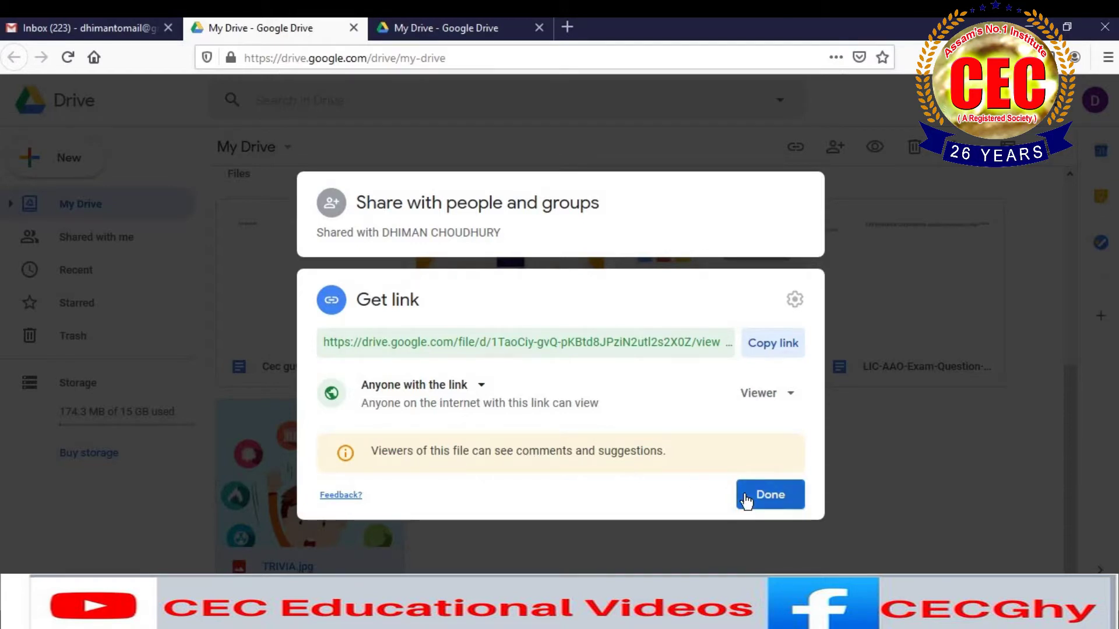
click(779, 406)
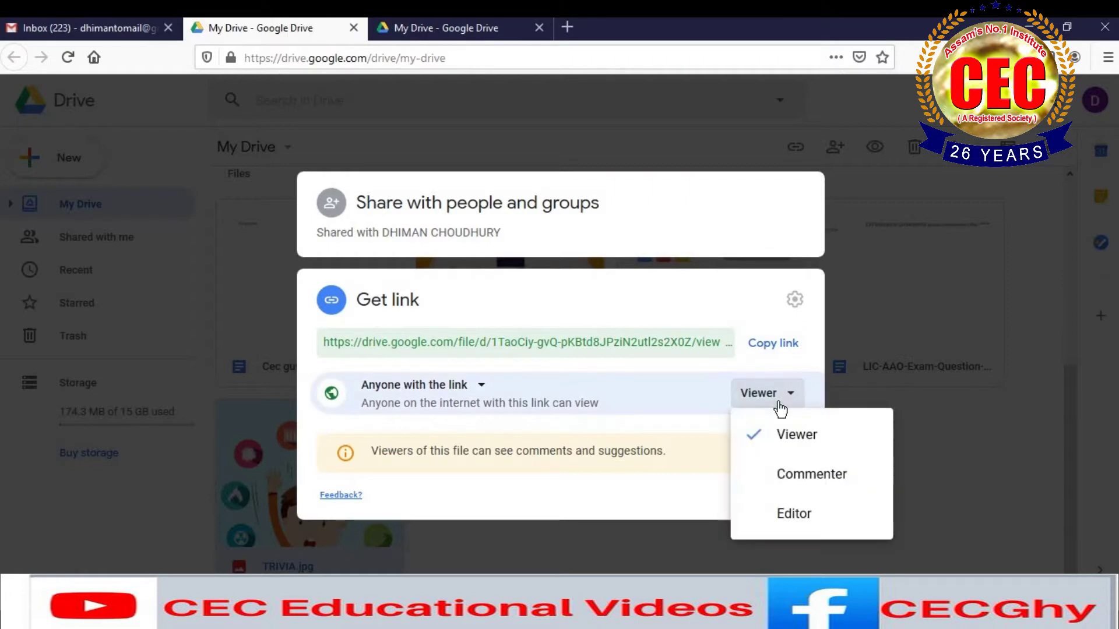
click(794, 449)
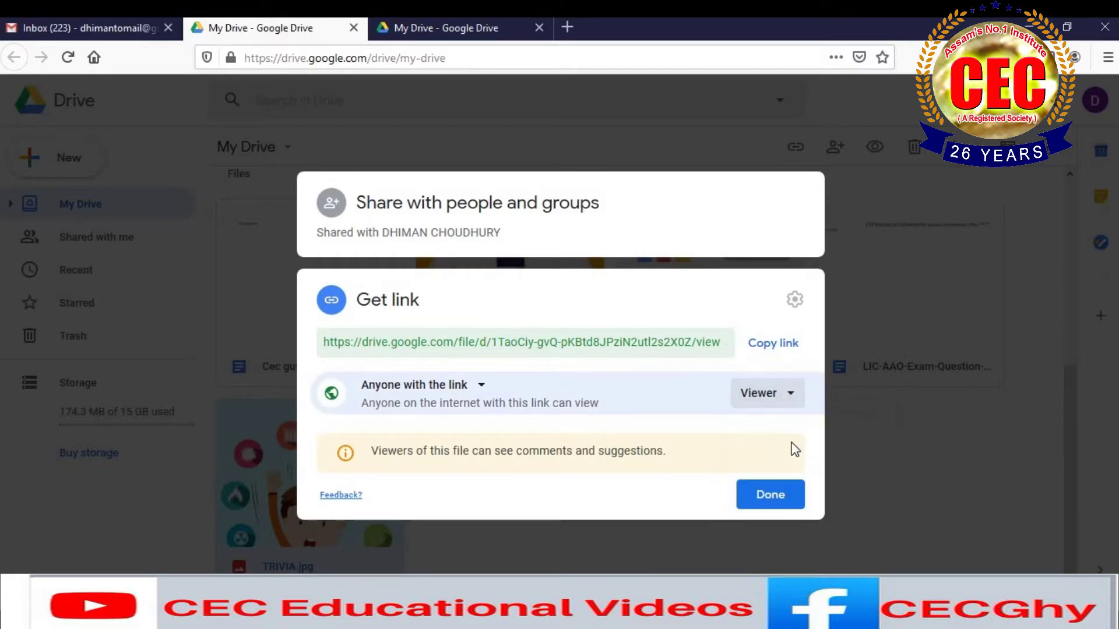
click(769, 496)
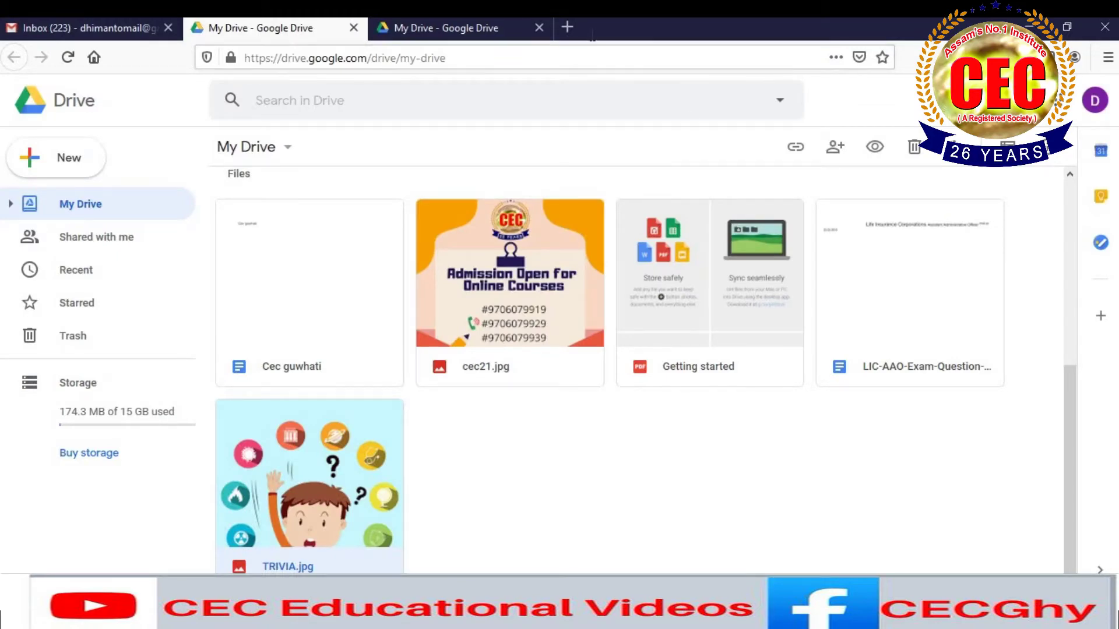
Open the copied share link in a new browser tab to view the file, and return to My Drive
click(568, 27)
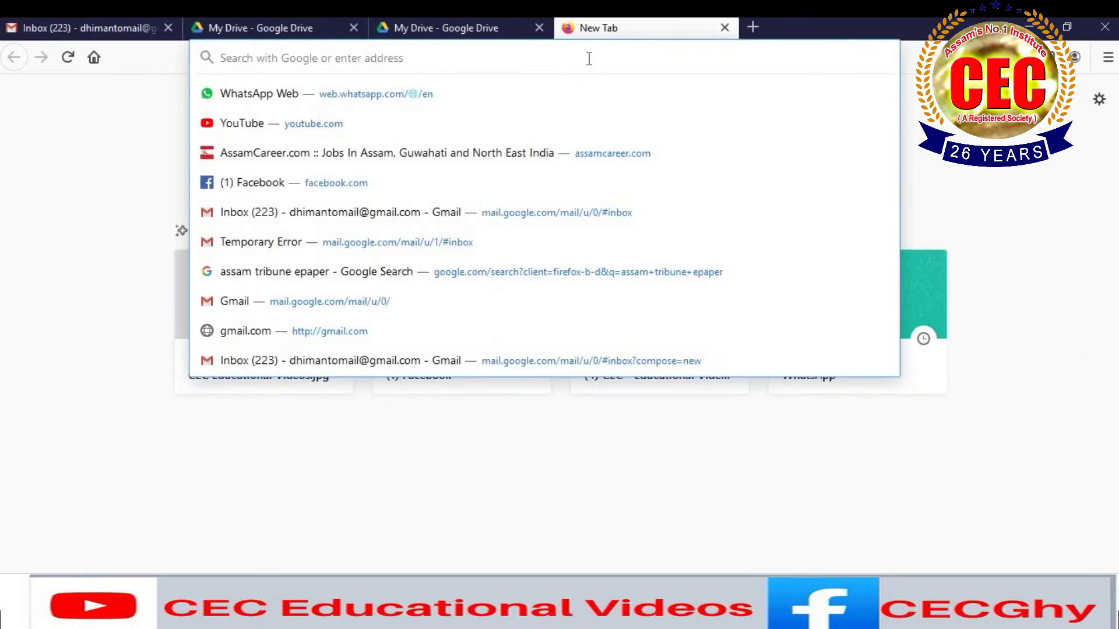
key(ctrl+v)
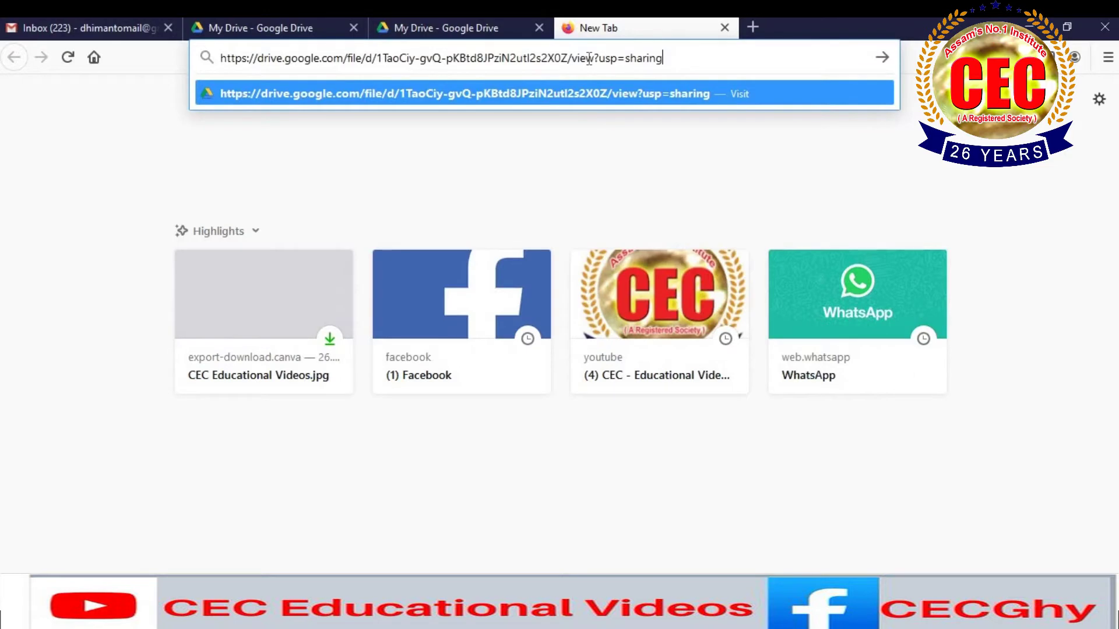
key(Return)
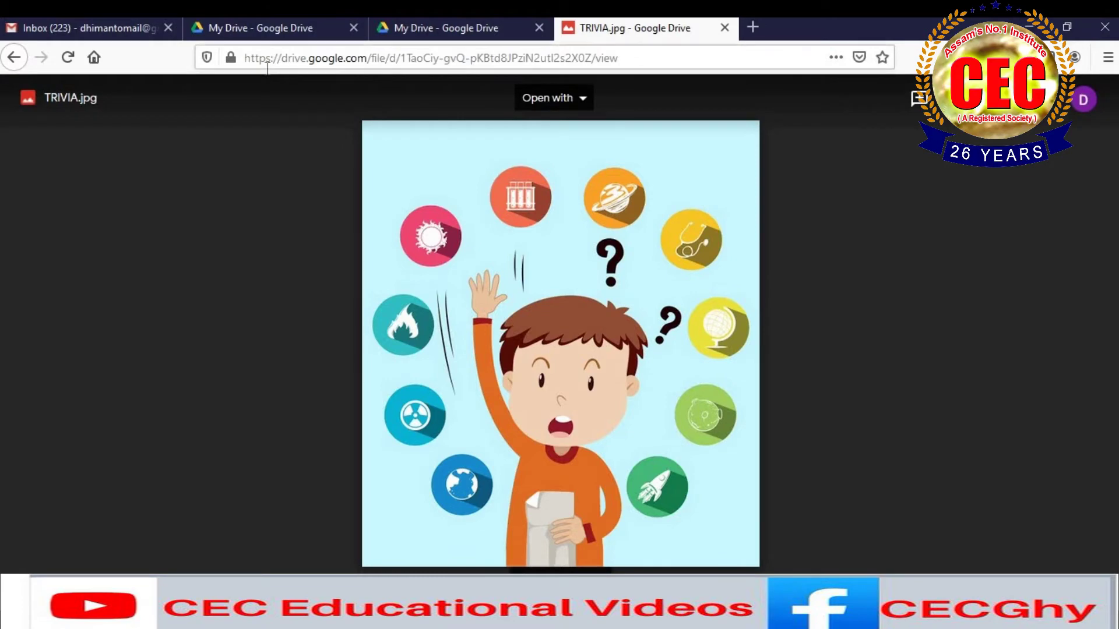
click(407, 38)
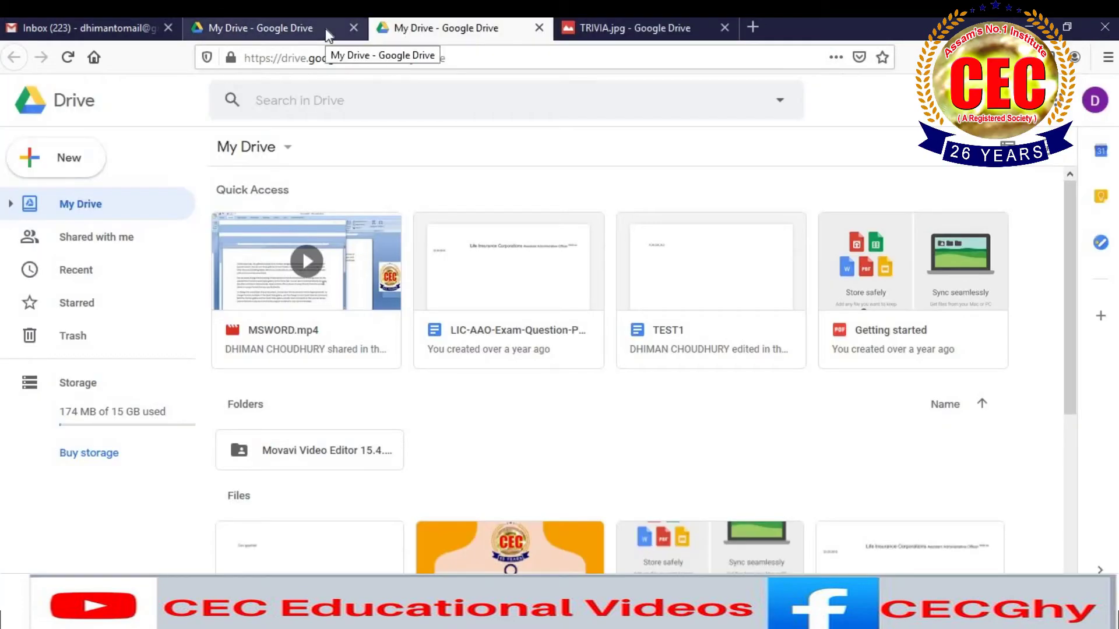
click(328, 35)
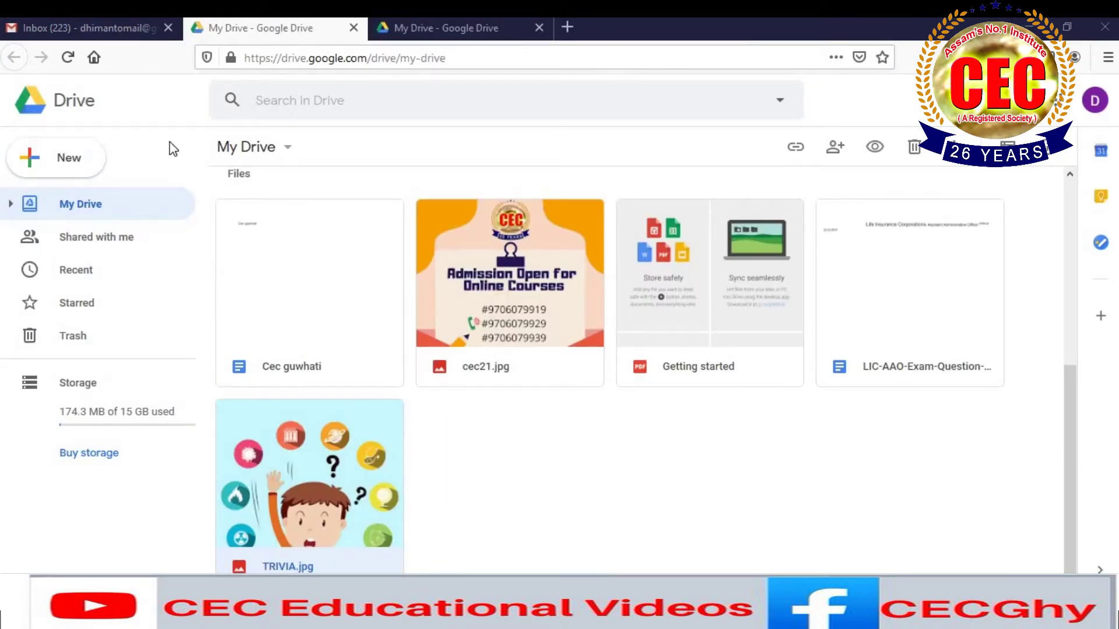
click(103, 162)
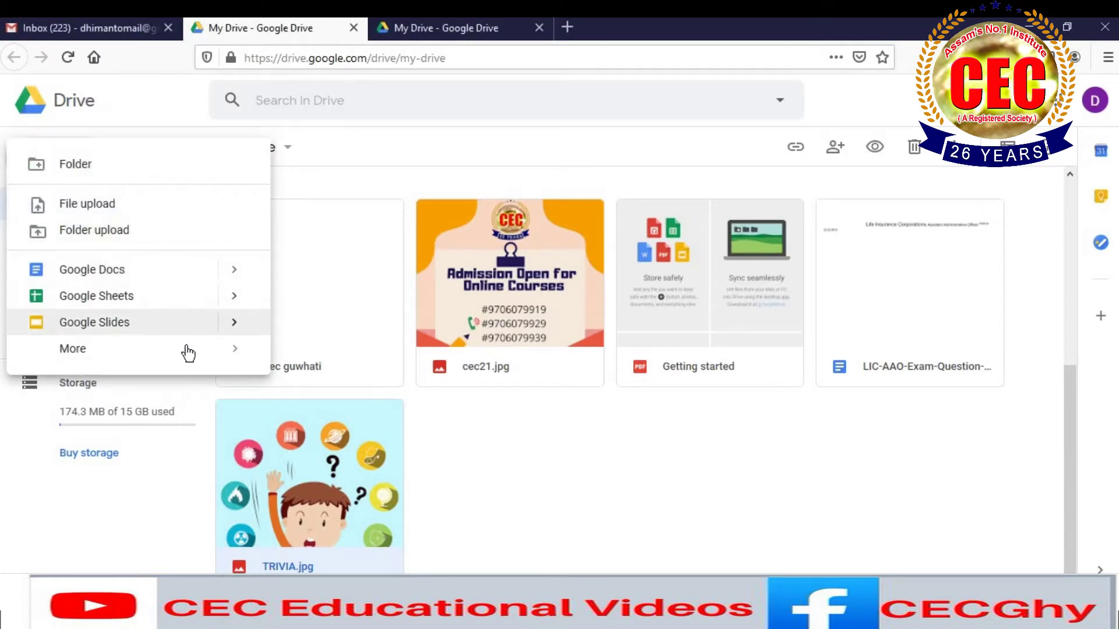
mouse_move(193, 357)
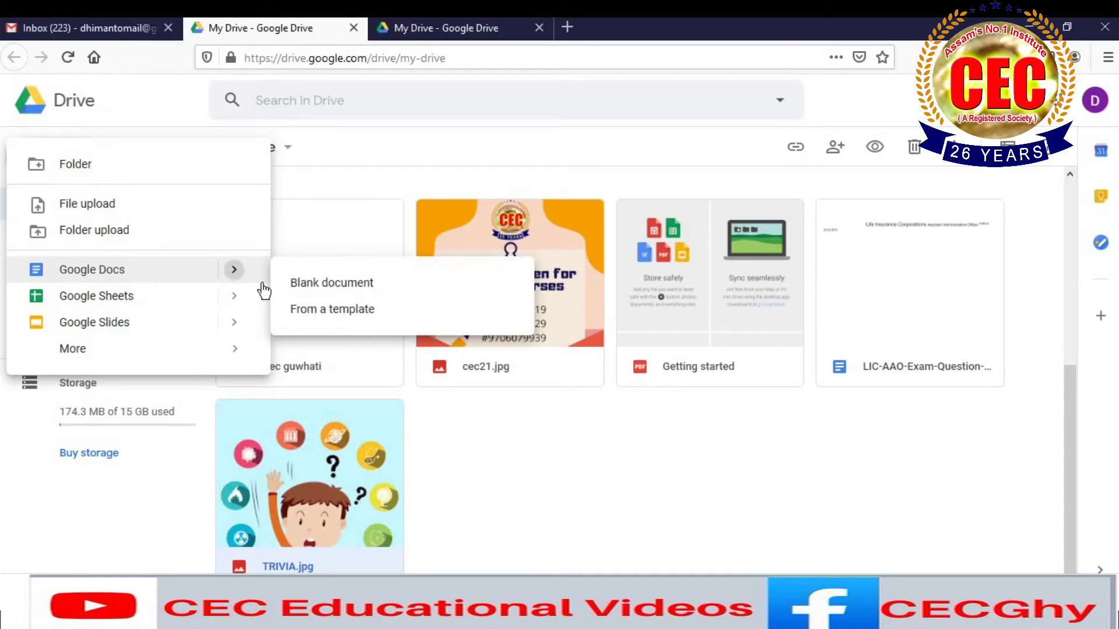
mouse_move(263, 290)
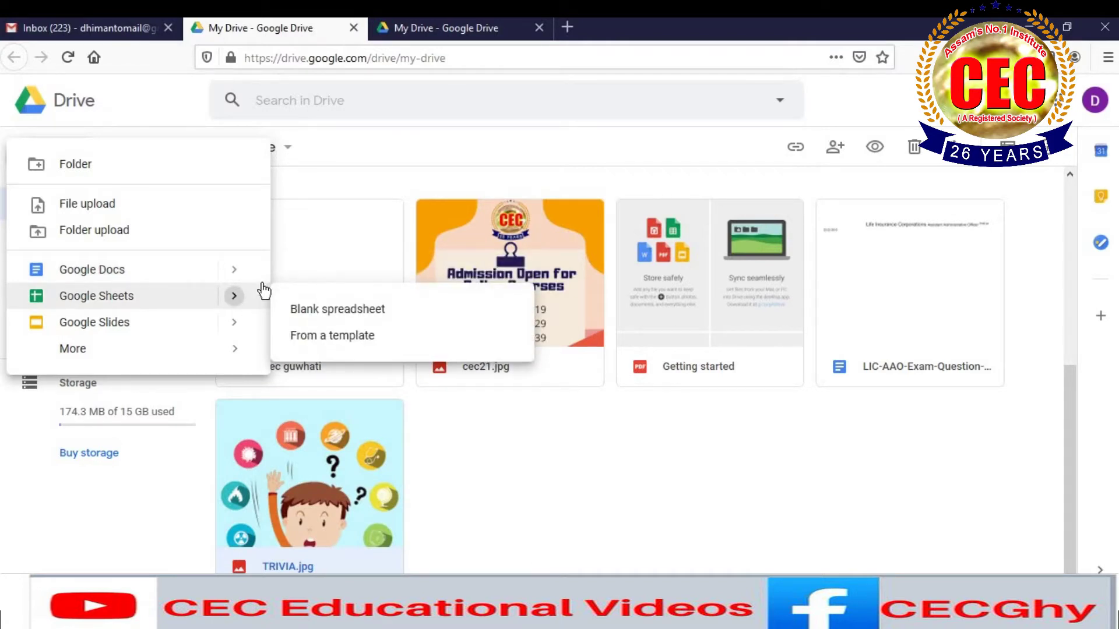
mouse_move(230, 279)
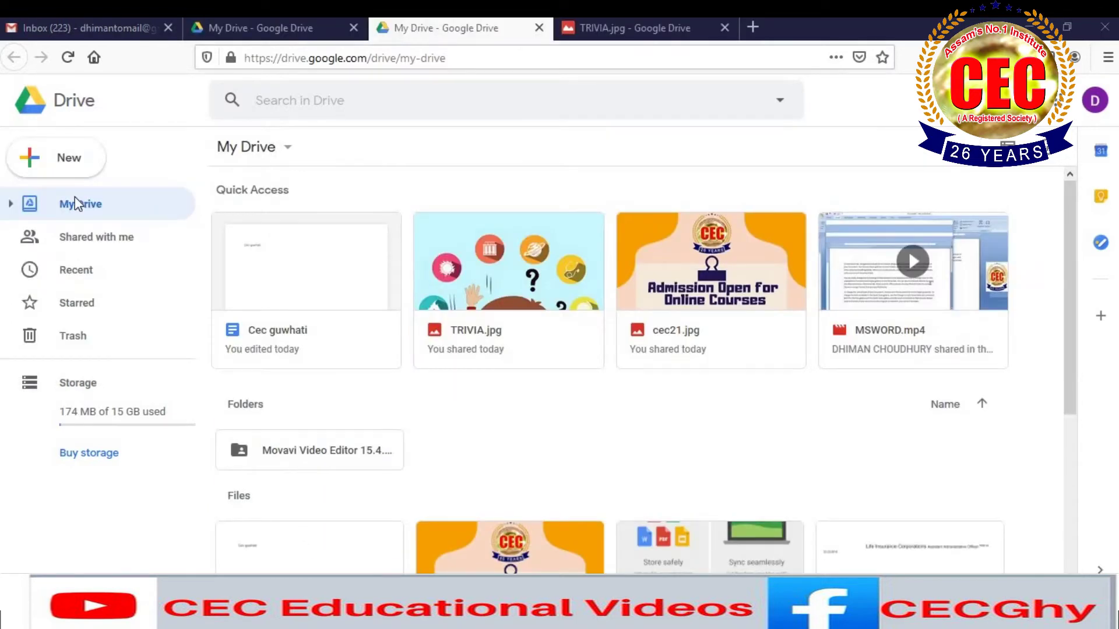
Create a blank Google Docs document from Drive and enter the text "Cec guwhati" in it
click(77, 174)
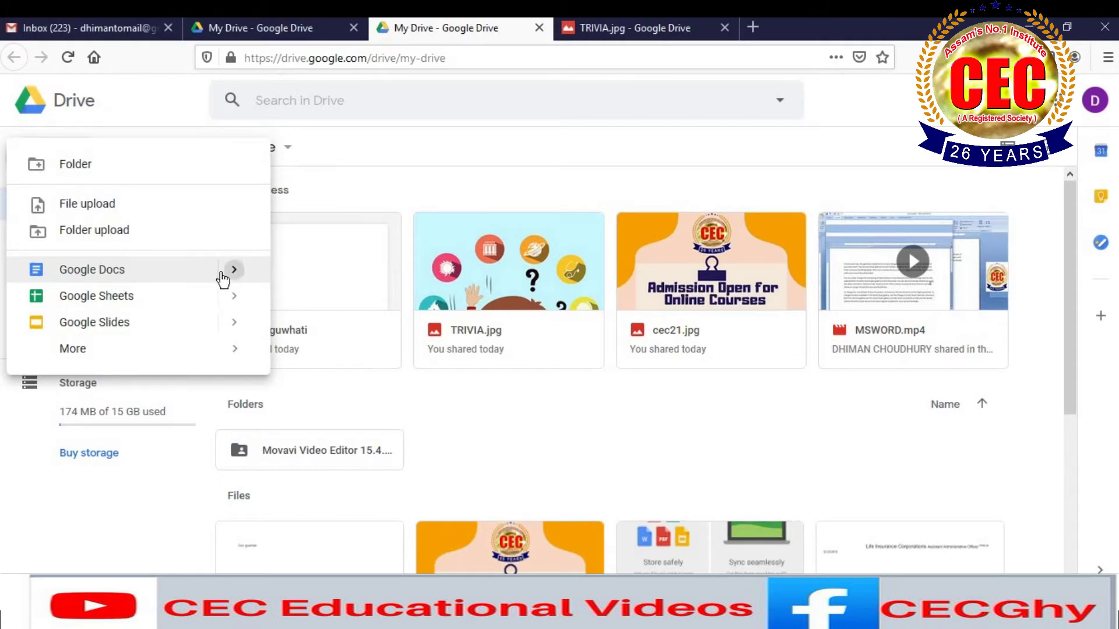
mouse_move(248, 279)
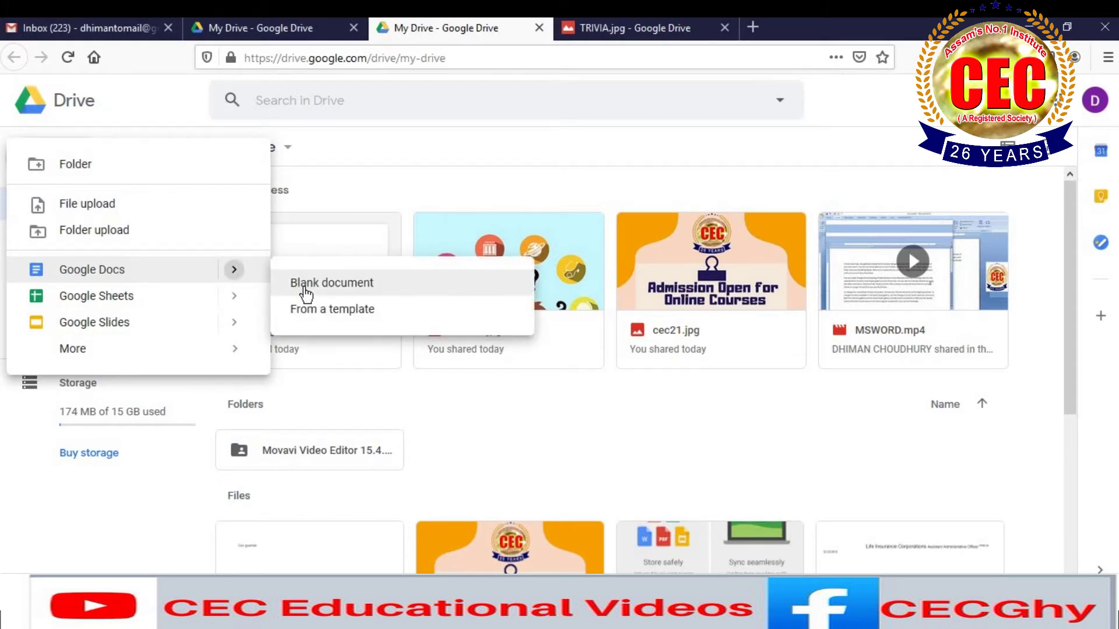
click(306, 291)
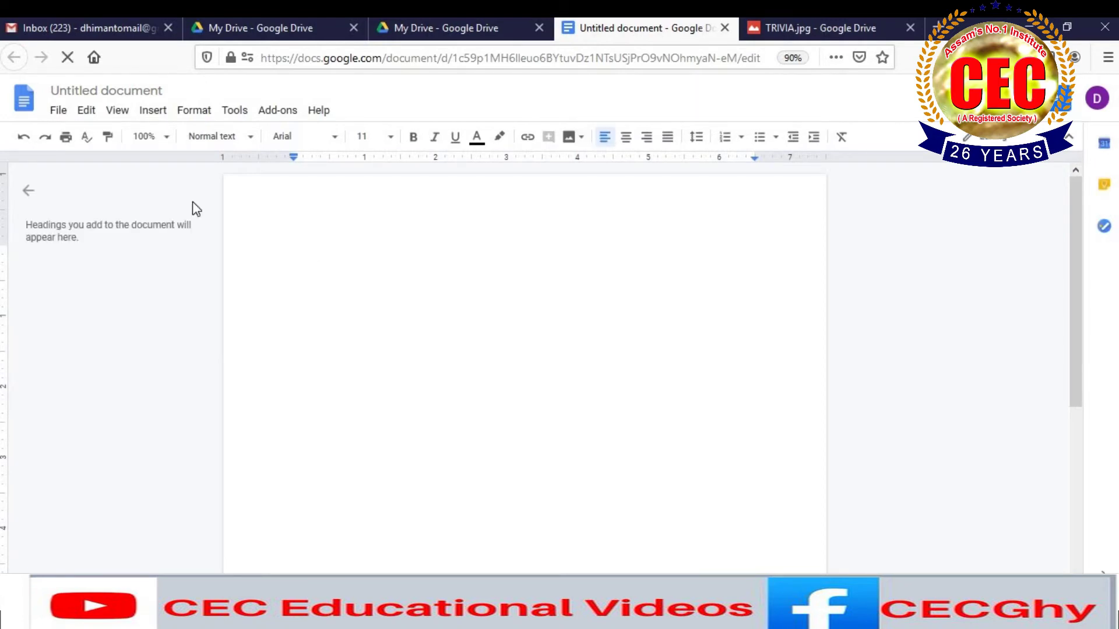
text(Cec gu)
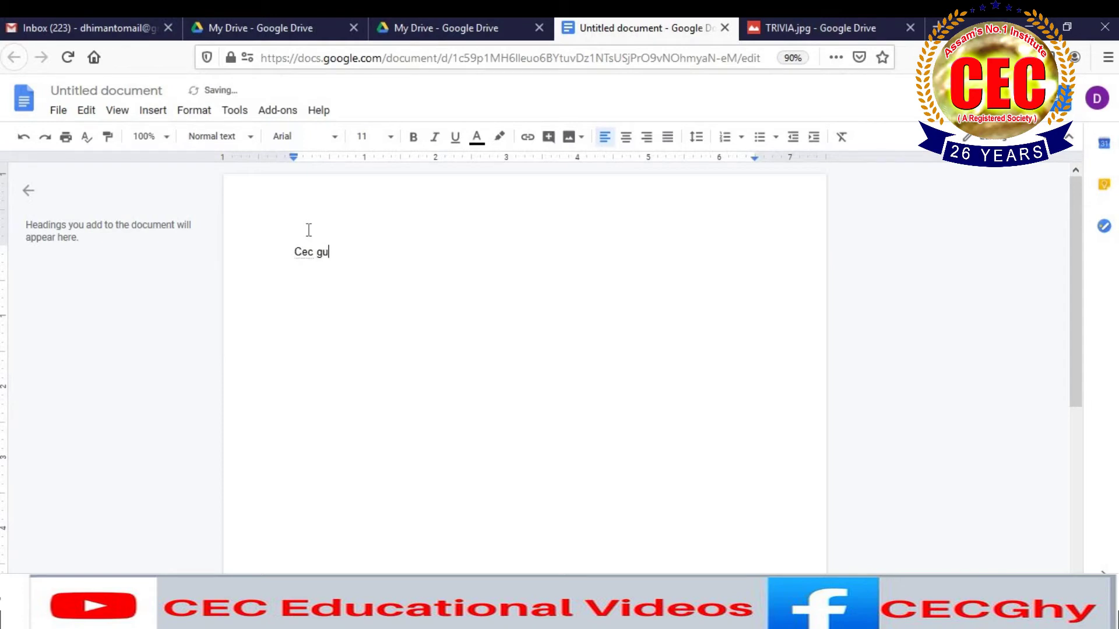
text(whati)
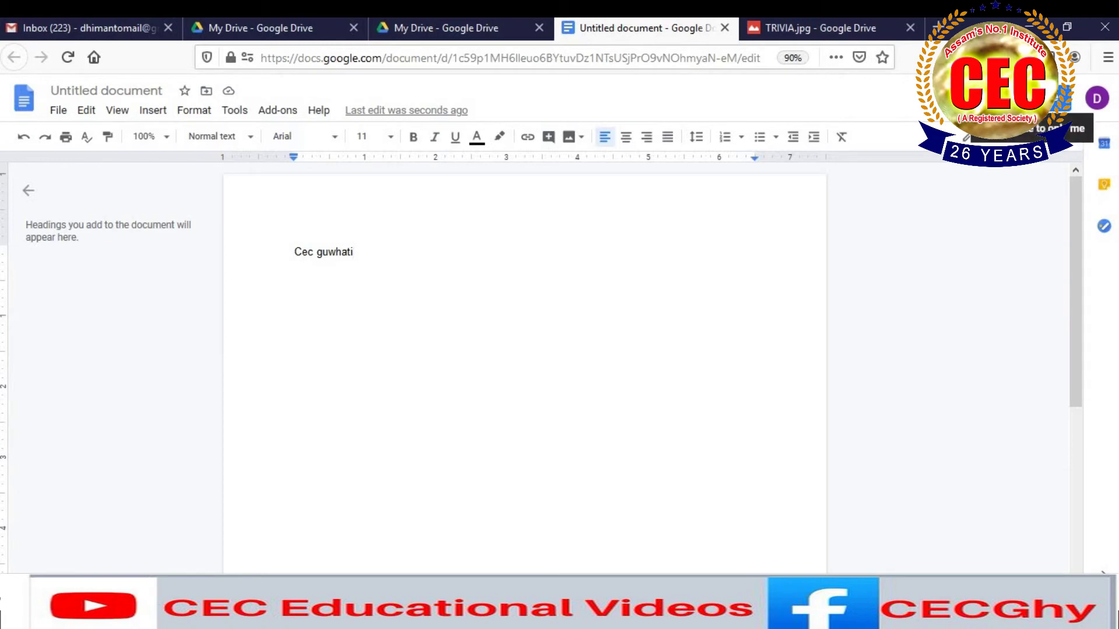
Start sharing the new document and save it under the name cec
click(1032, 97)
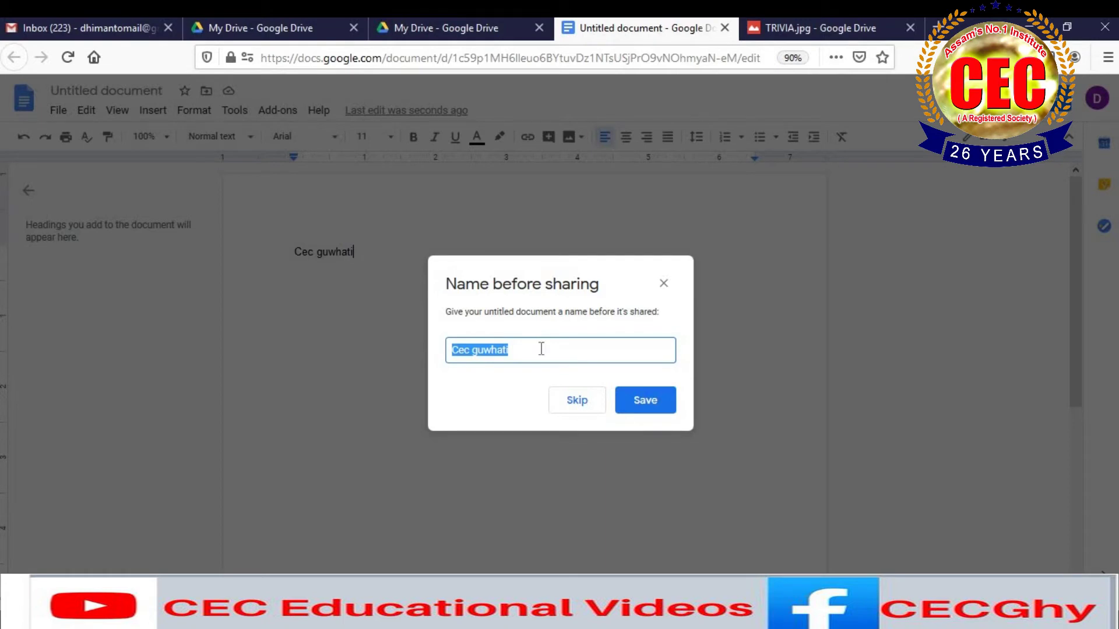
key(BackSpace)
text(cec)
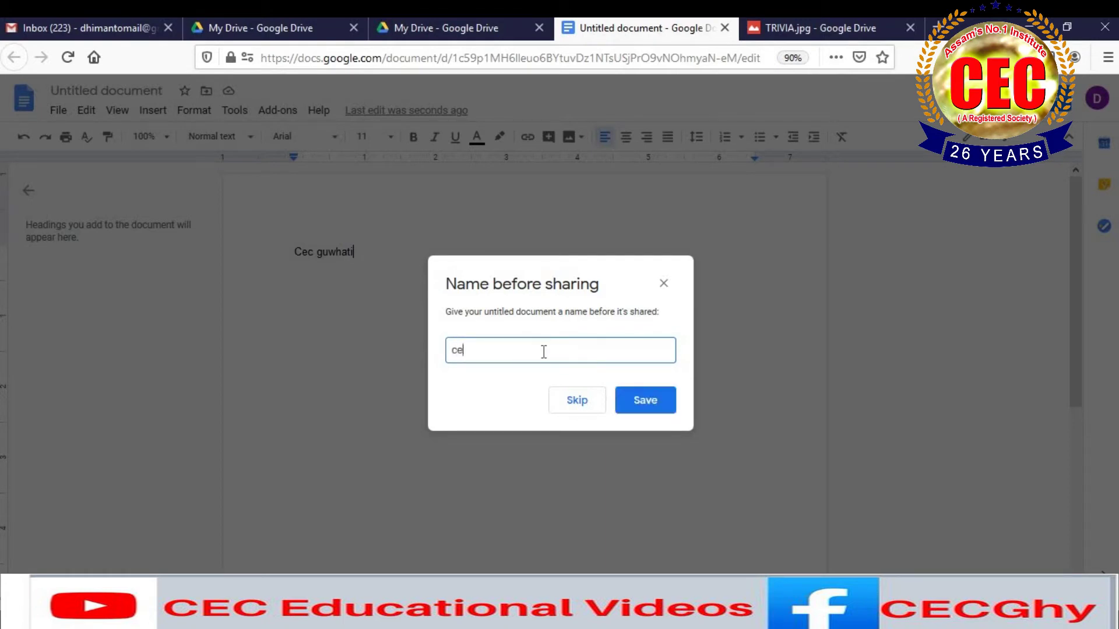
click(635, 411)
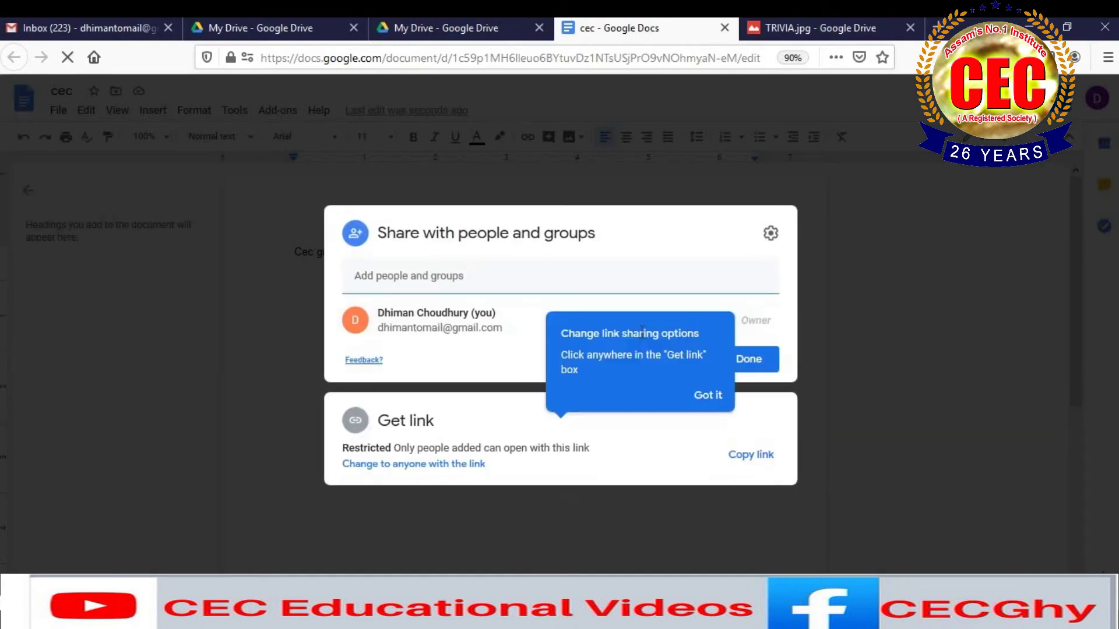
Share the cec document with a suggested contact as Editor, keeping the notification on
click(550, 282)
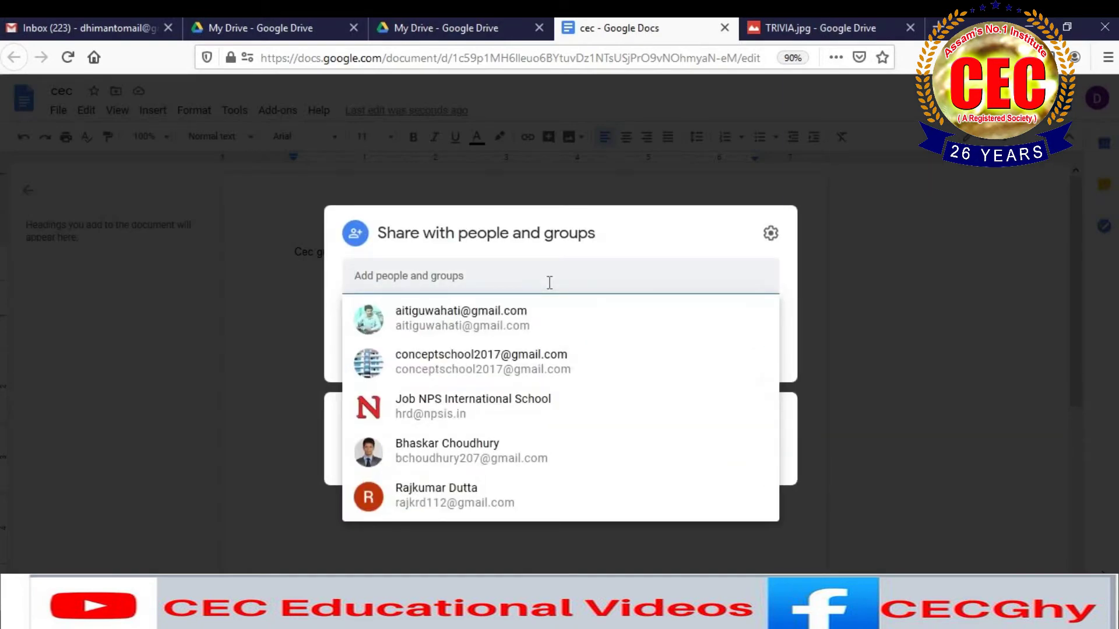
click(512, 452)
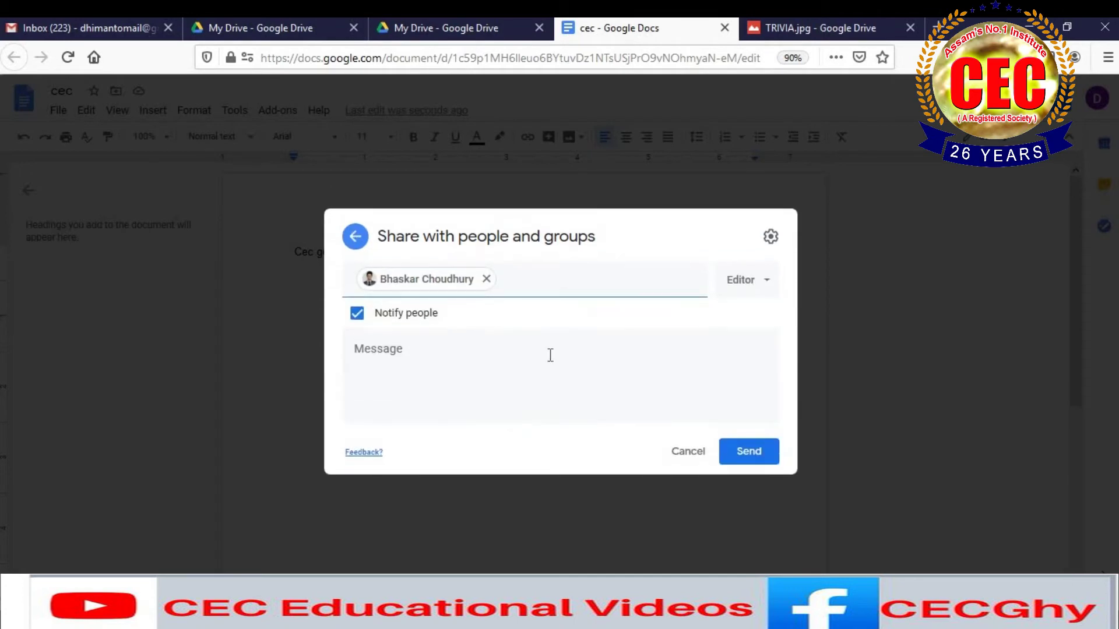
click(762, 291)
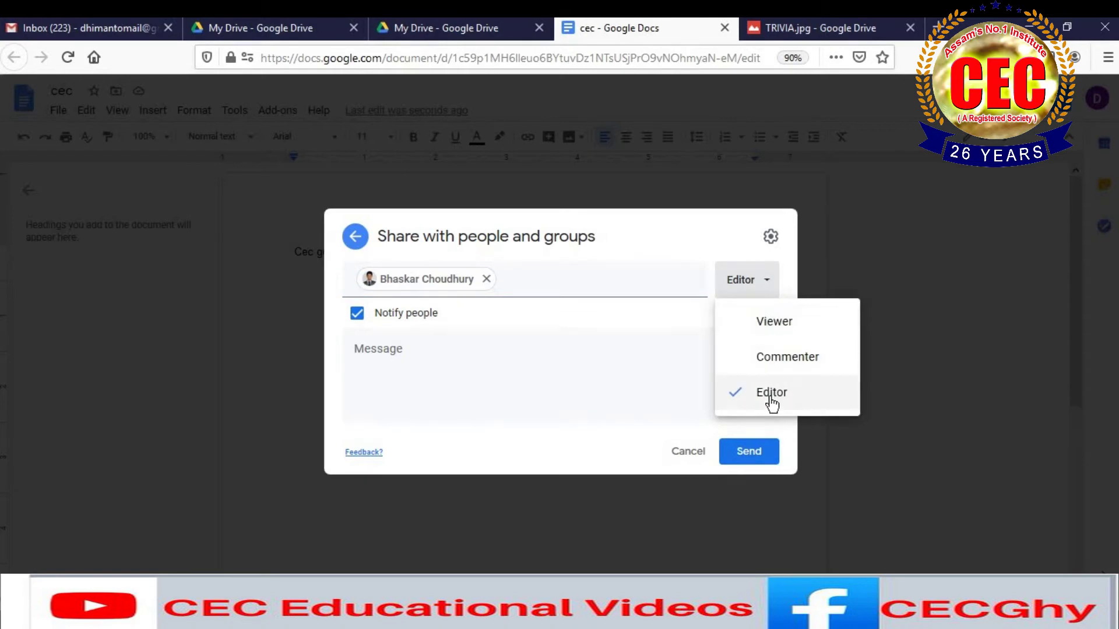
click(736, 463)
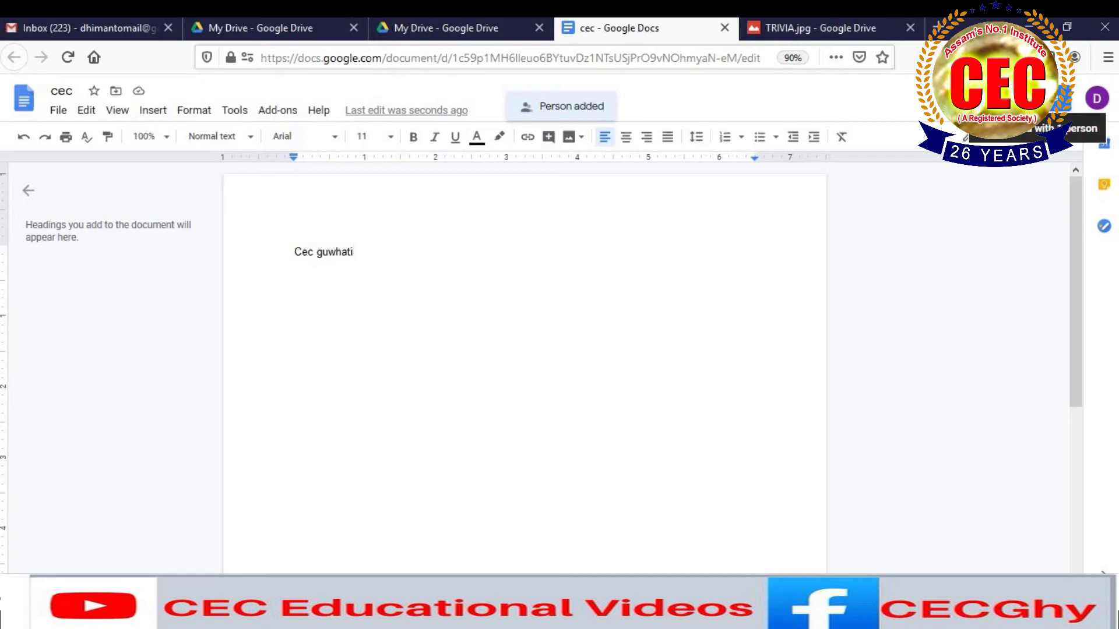
Remove the added contact's access to the cec document in its sharing settings
click(1052, 98)
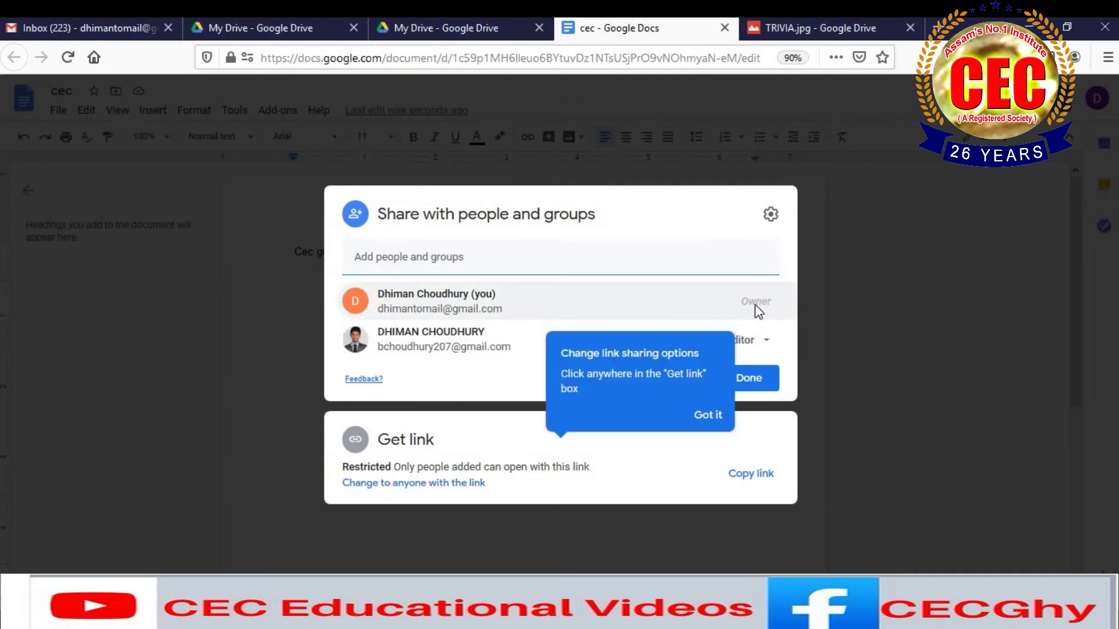
click(756, 344)
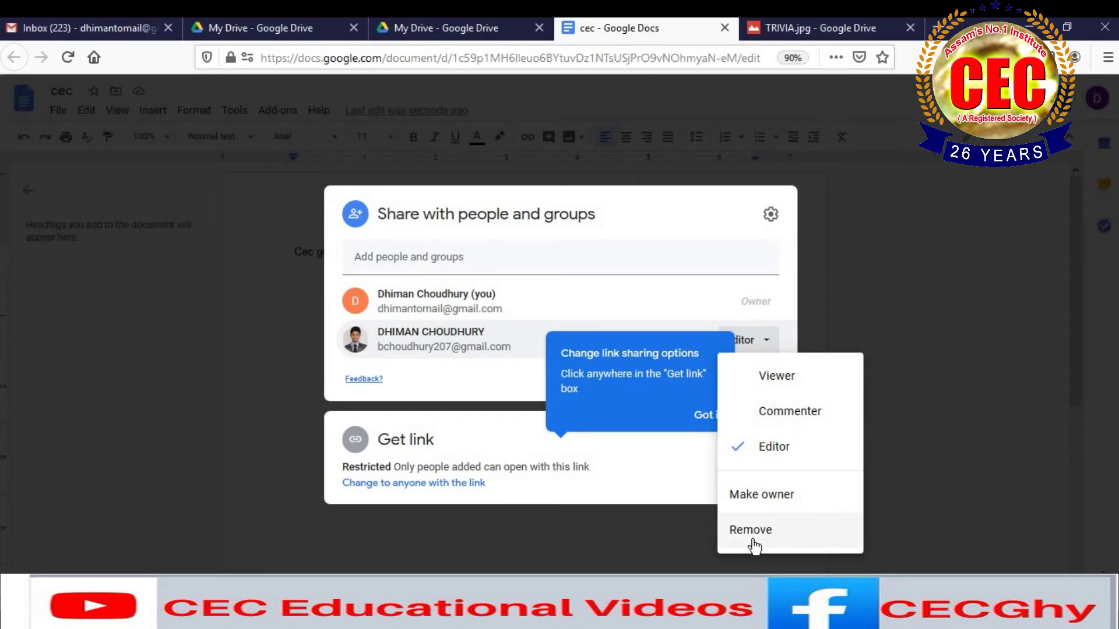
click(752, 541)
click(768, 371)
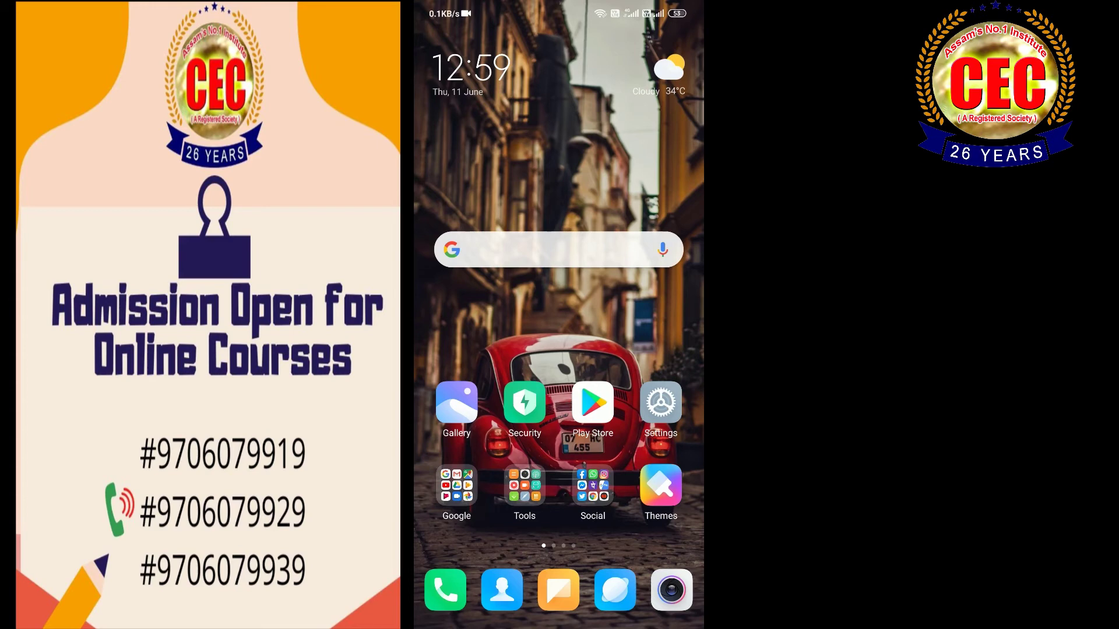
Switch to the phone and open the Google Drive app from the Google app folder
click(456, 485)
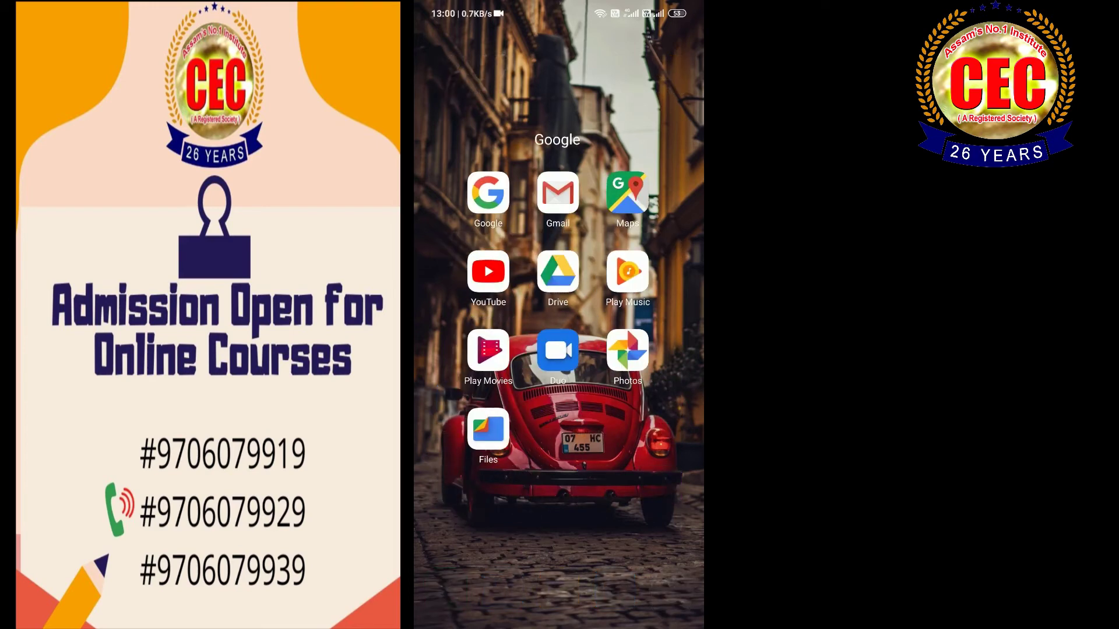
click(489, 430)
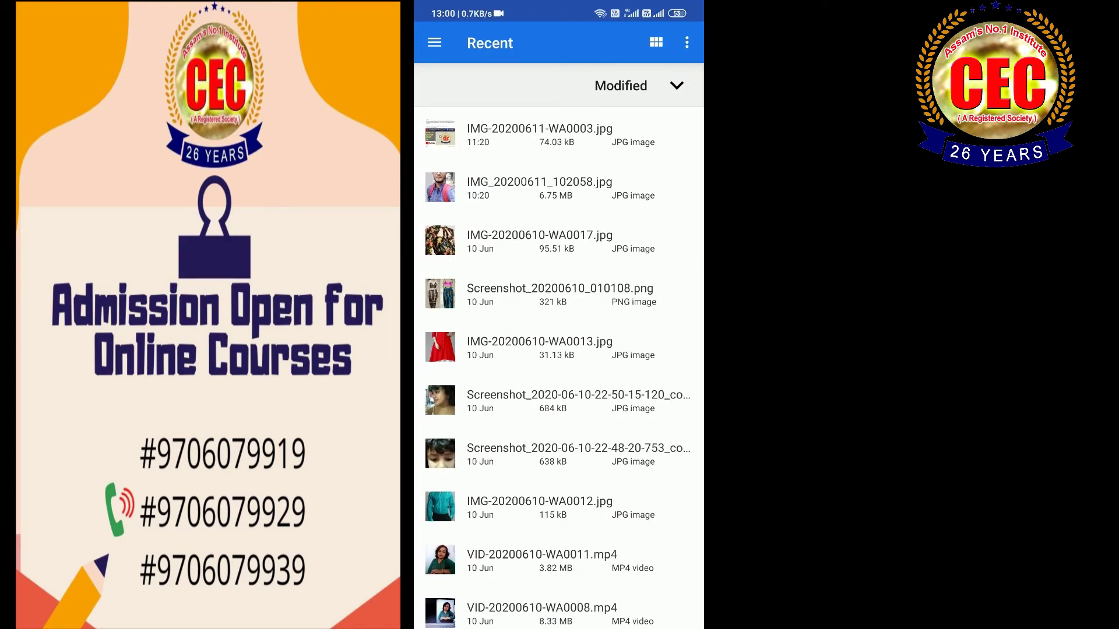
click(434, 43)
key(Escape)
key(Escape)
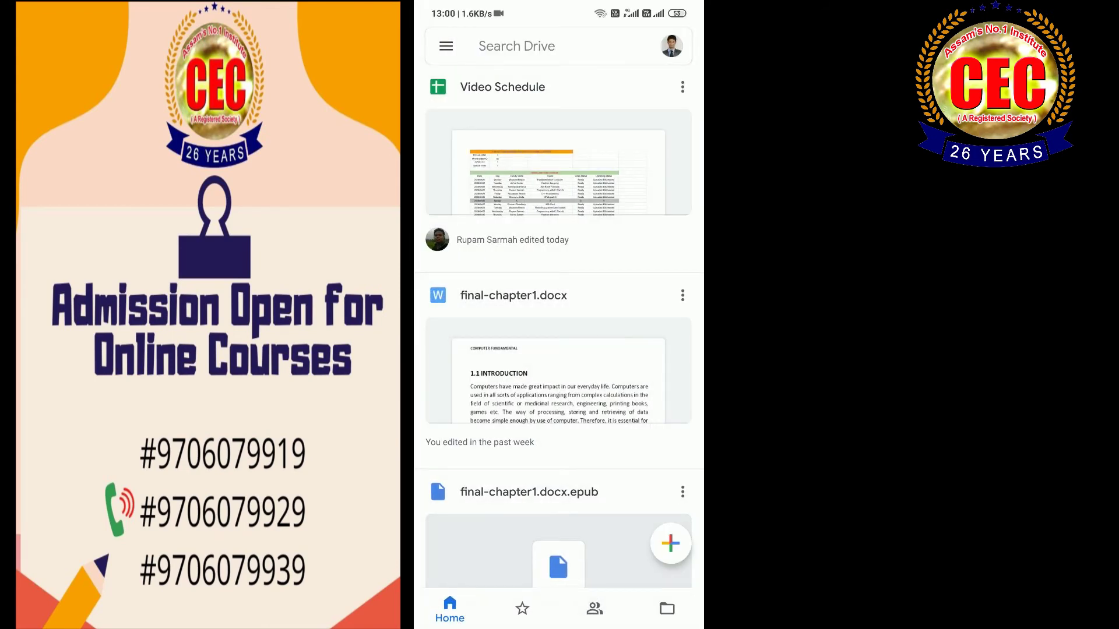
Upload IMG-20200606-WA0067.jpg from the phone's recent files to Drive and check the upload in the notifications
click(670, 543)
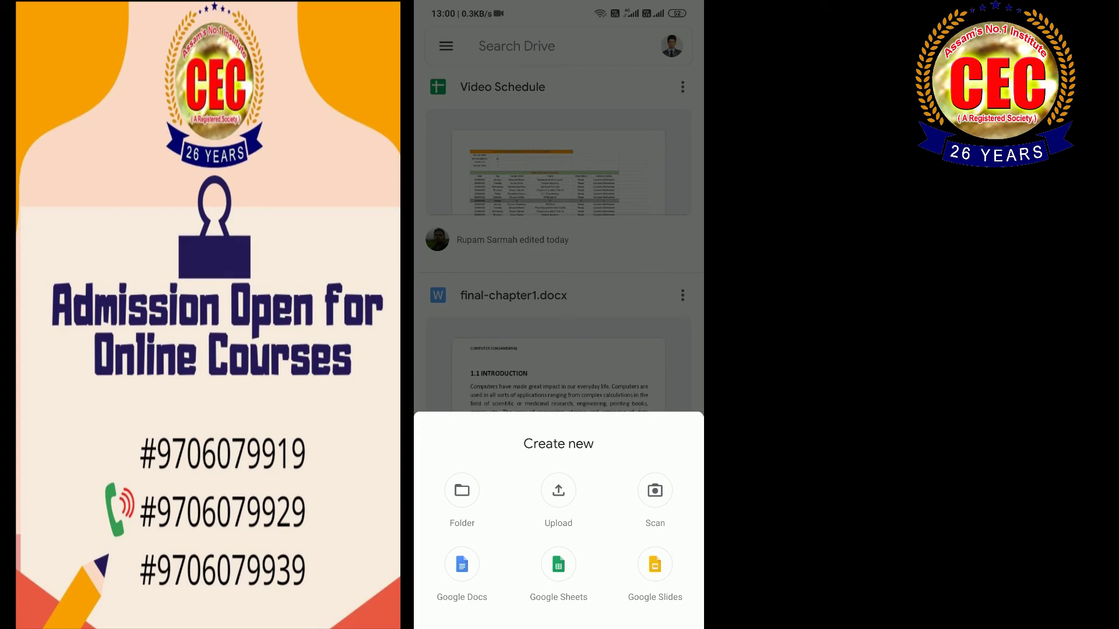
click(558, 490)
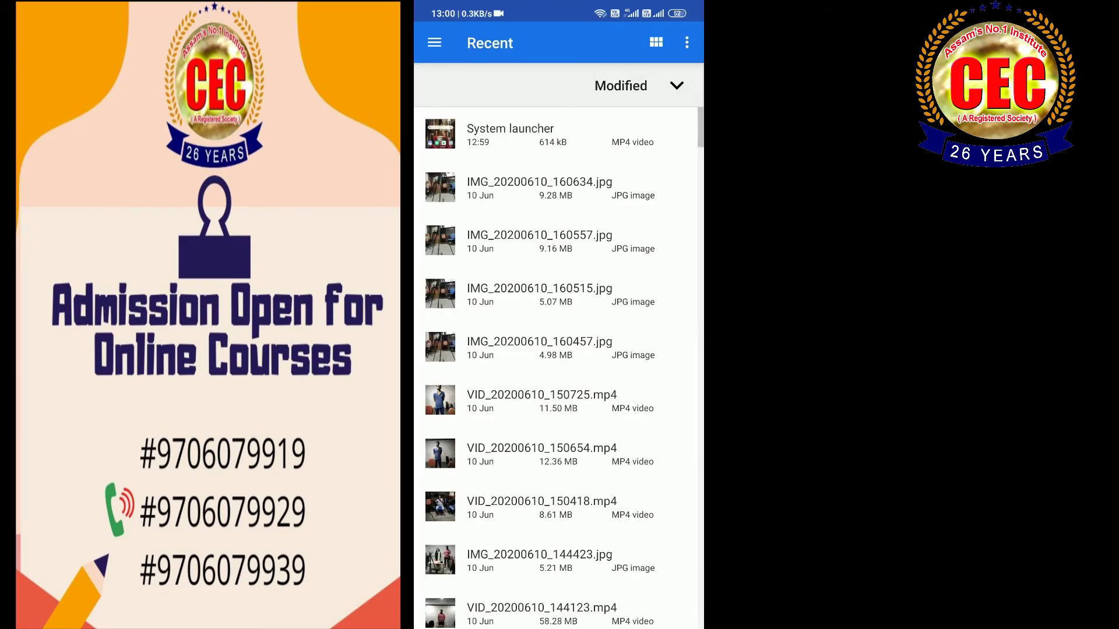
scroll(558, 367, down, 10)
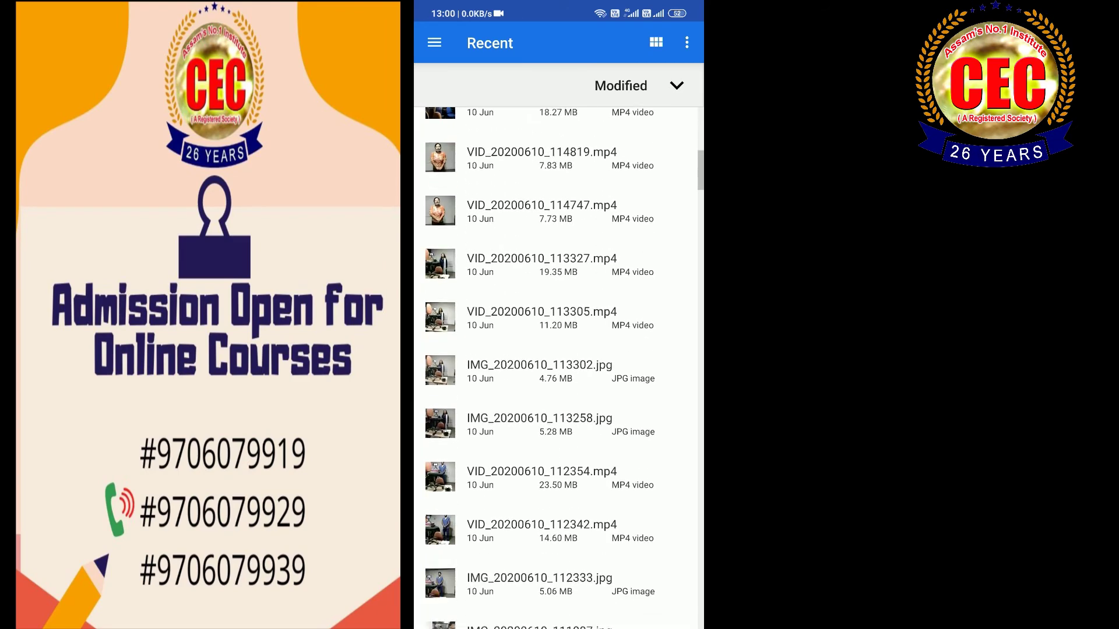
scroll(558, 367, down, 10)
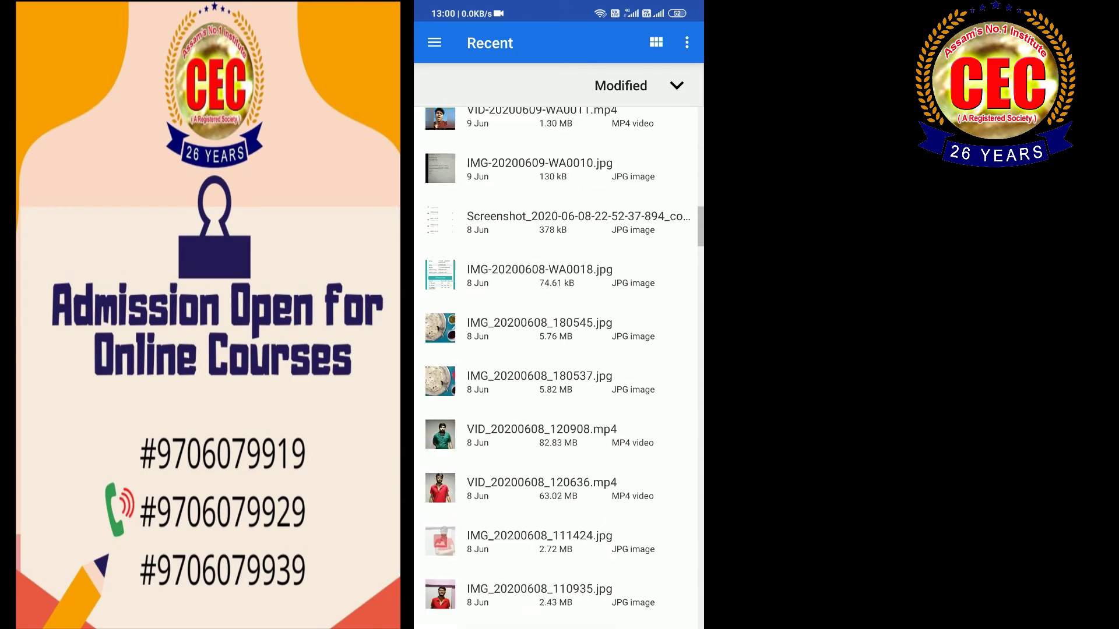
scroll(558, 367, down, 10)
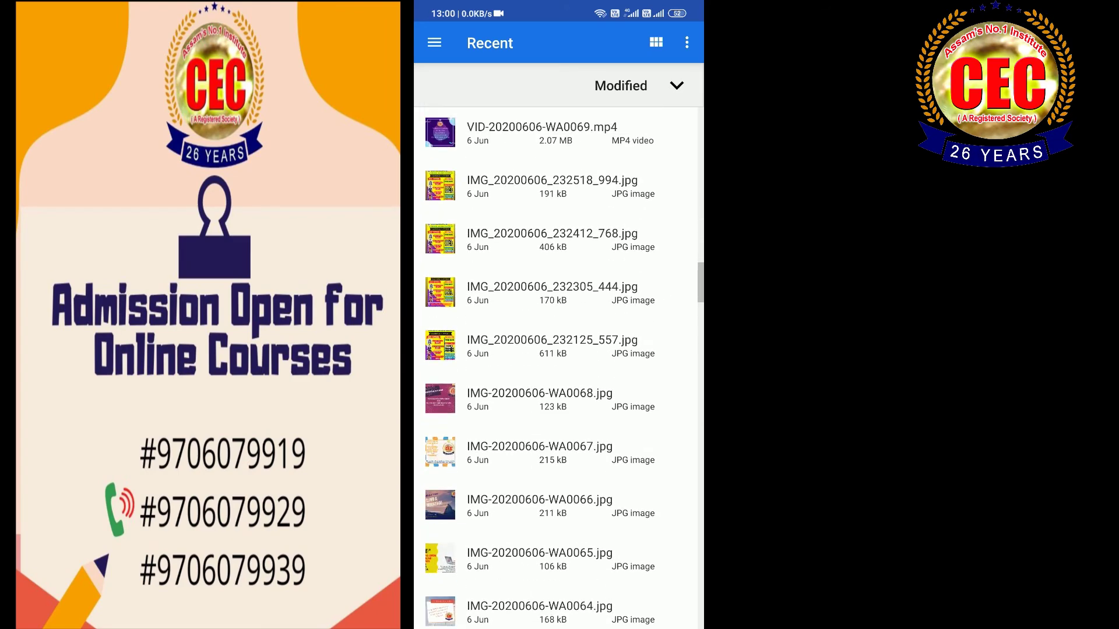
click(539, 356)
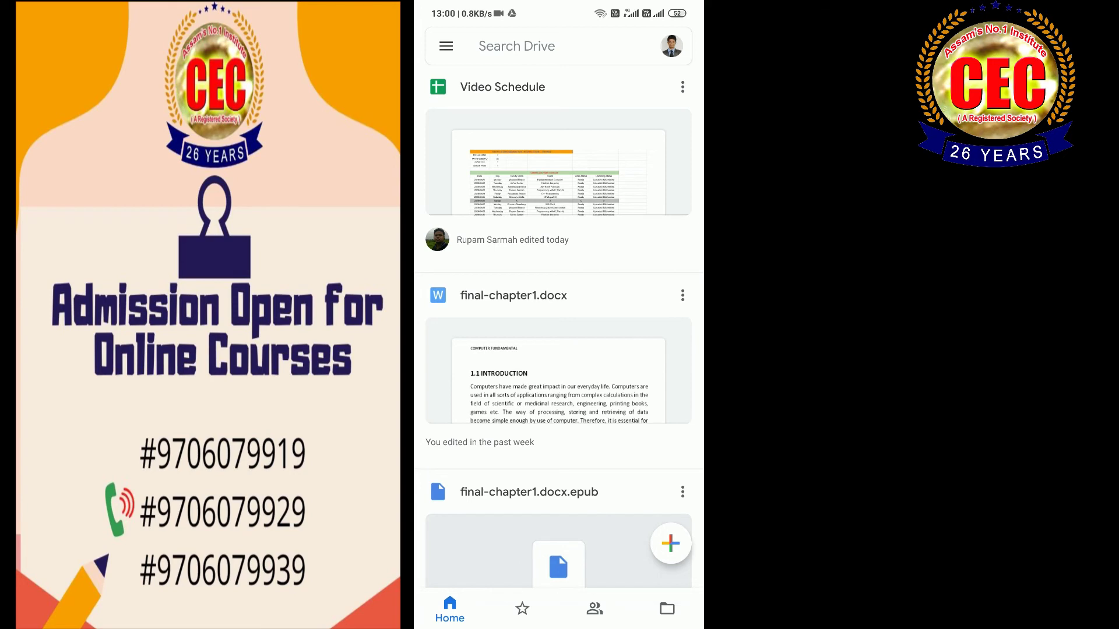
drag(558, 6, 558, 349)
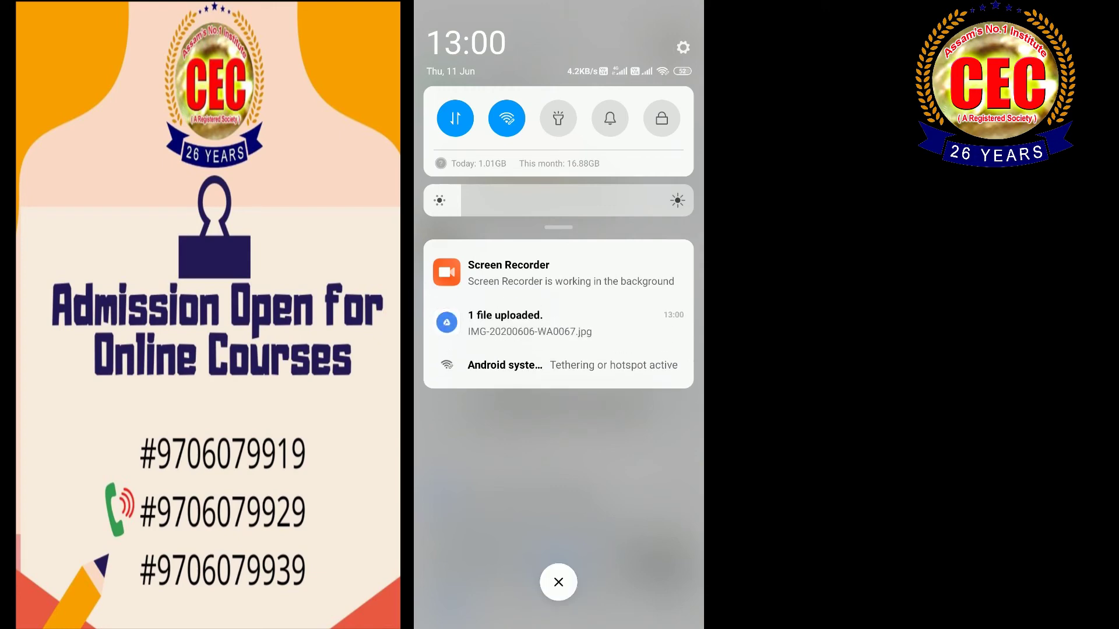
key(Escape)
Refresh the Home file list, open the uploaded IMG-20200606-WA0067.jpg to view it, and return to Home
scroll(558, 314, down, 5)
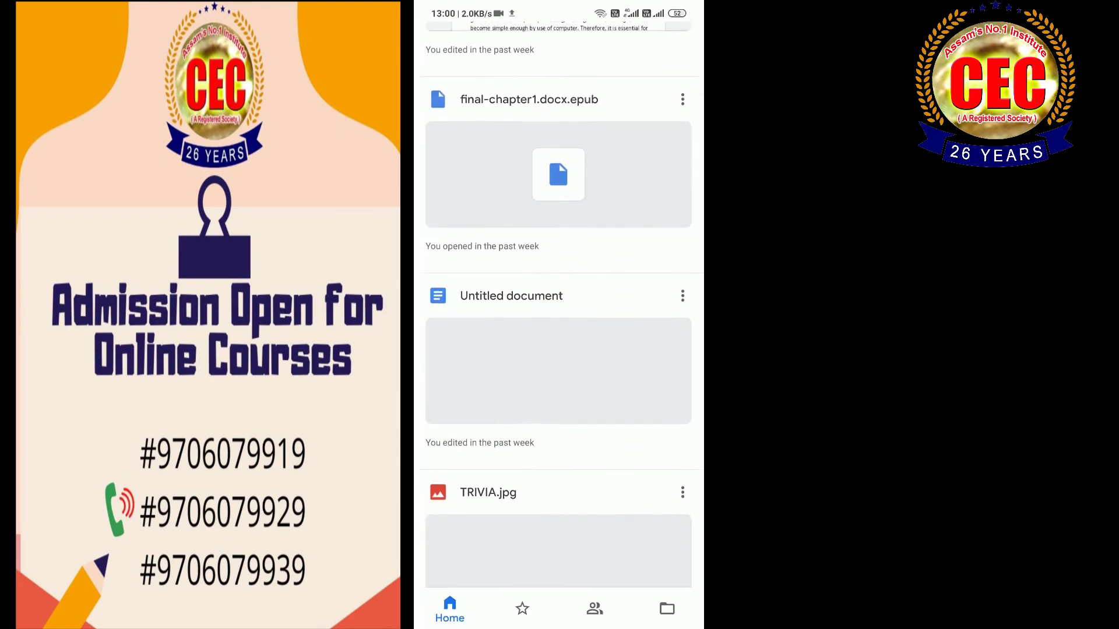
scroll(559, 315, up, 8)
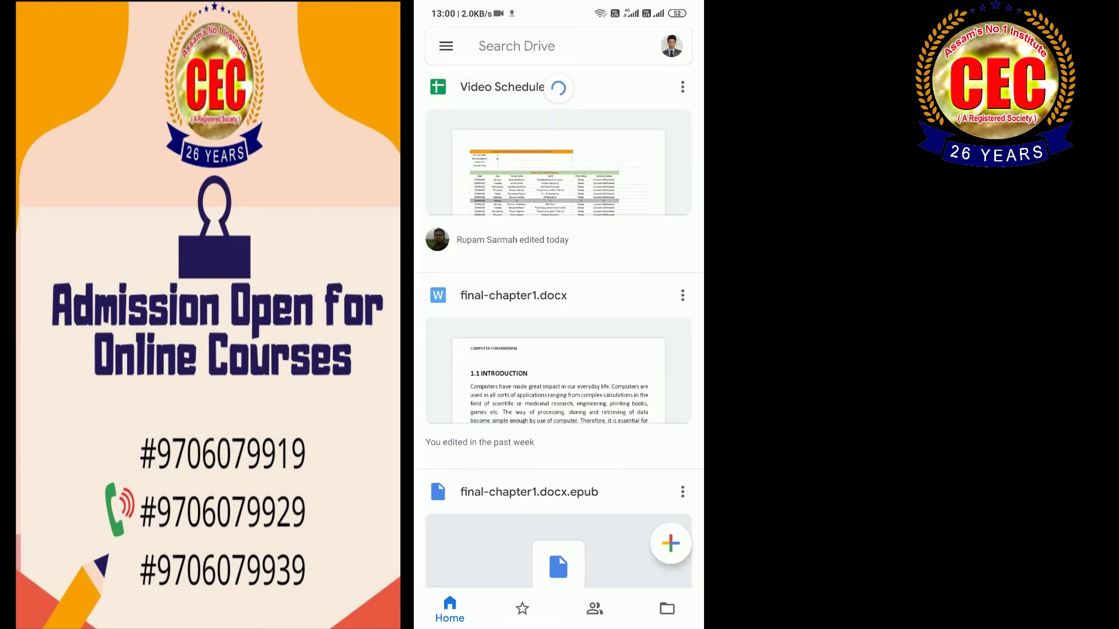
scroll(559, 314, down, 4)
scroll(559, 315, down, 3)
scroll(558, 315, down, 1)
scroll(558, 315, up, 6)
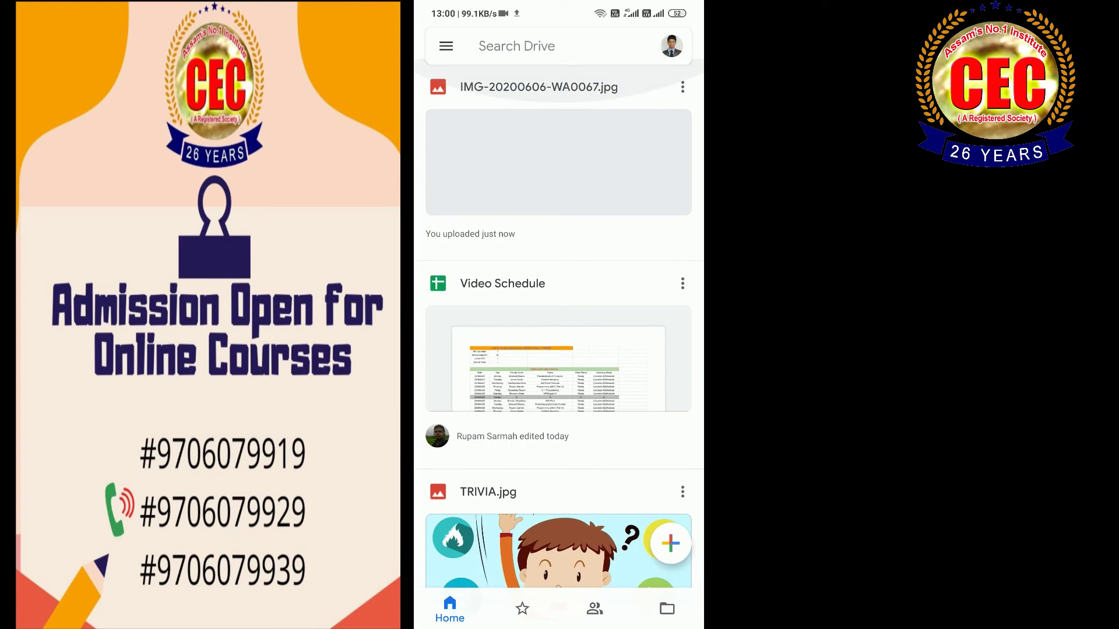
click(558, 162)
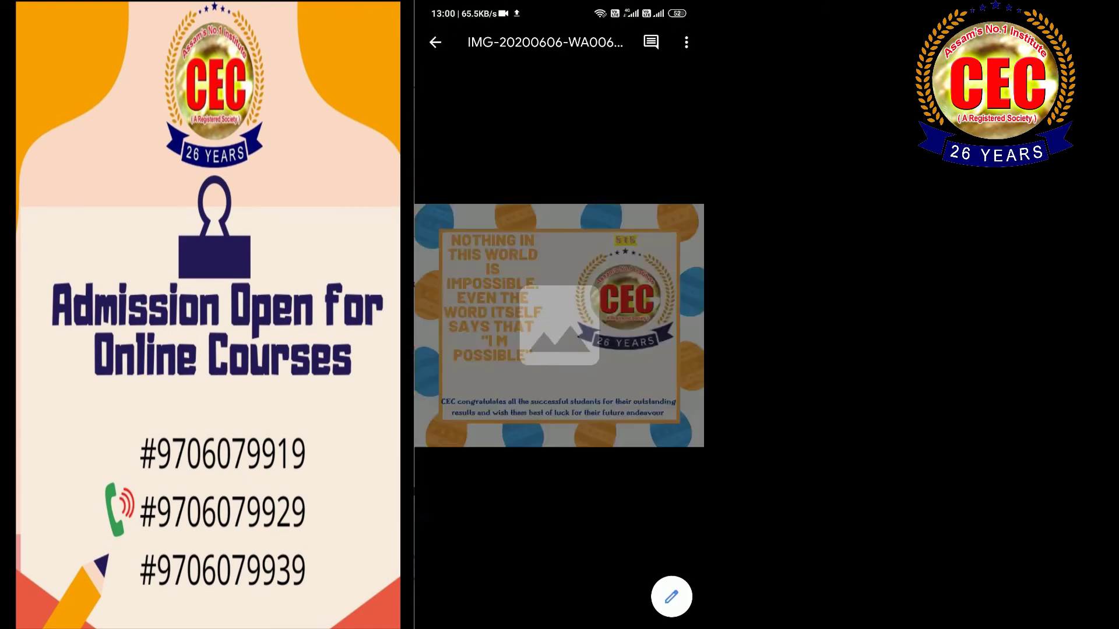
click(434, 42)
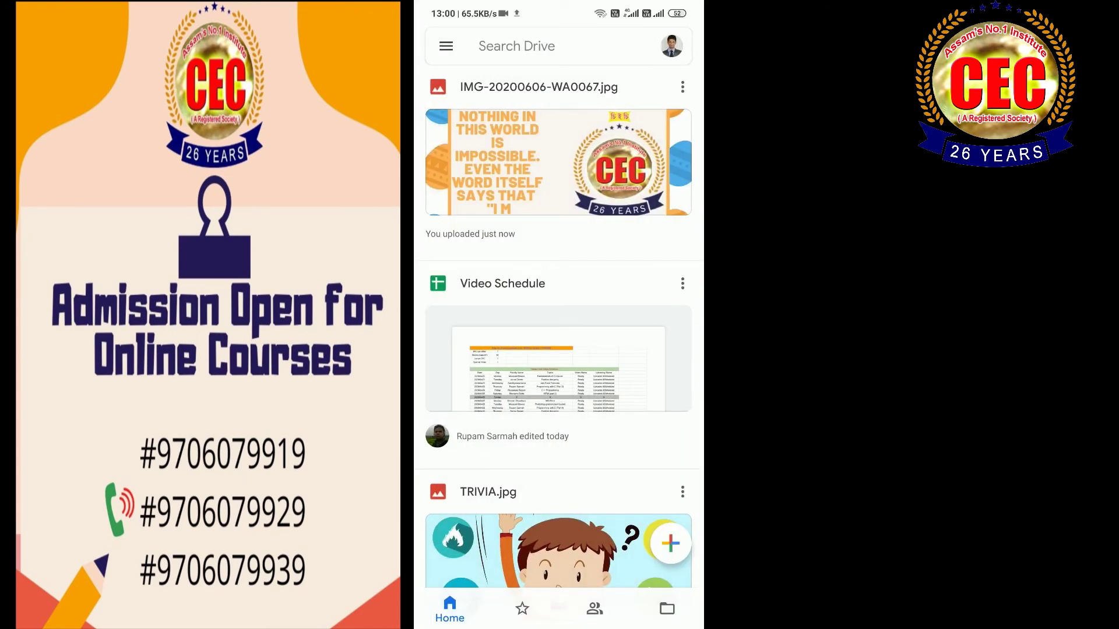
Create a new folder in Drive with the default name Untitled folder and browse the My Drive files
click(670, 544)
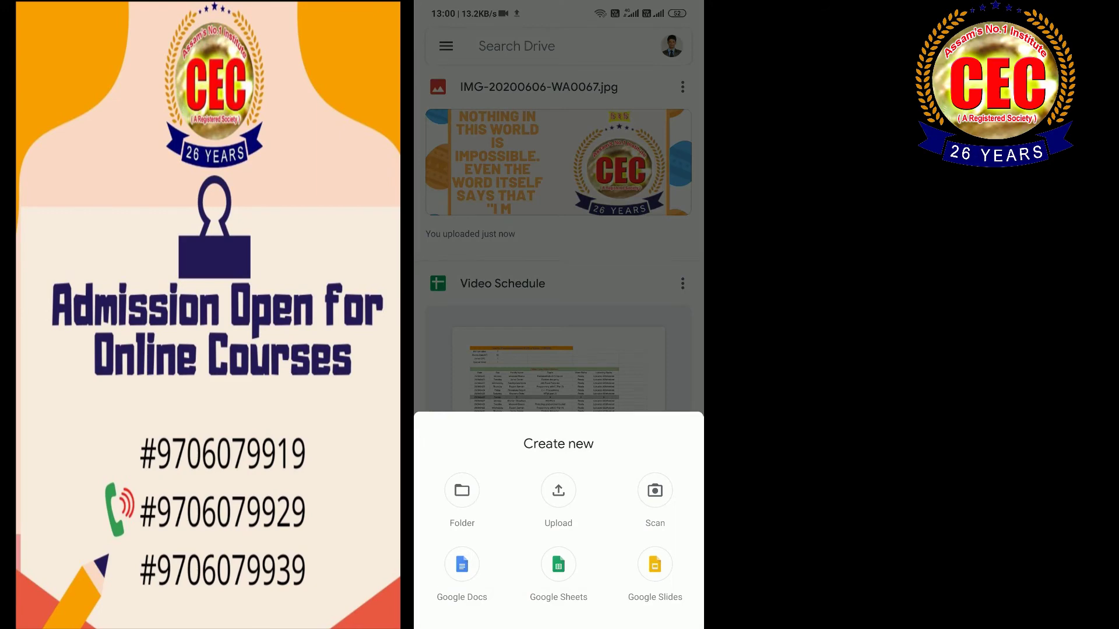
click(462, 490)
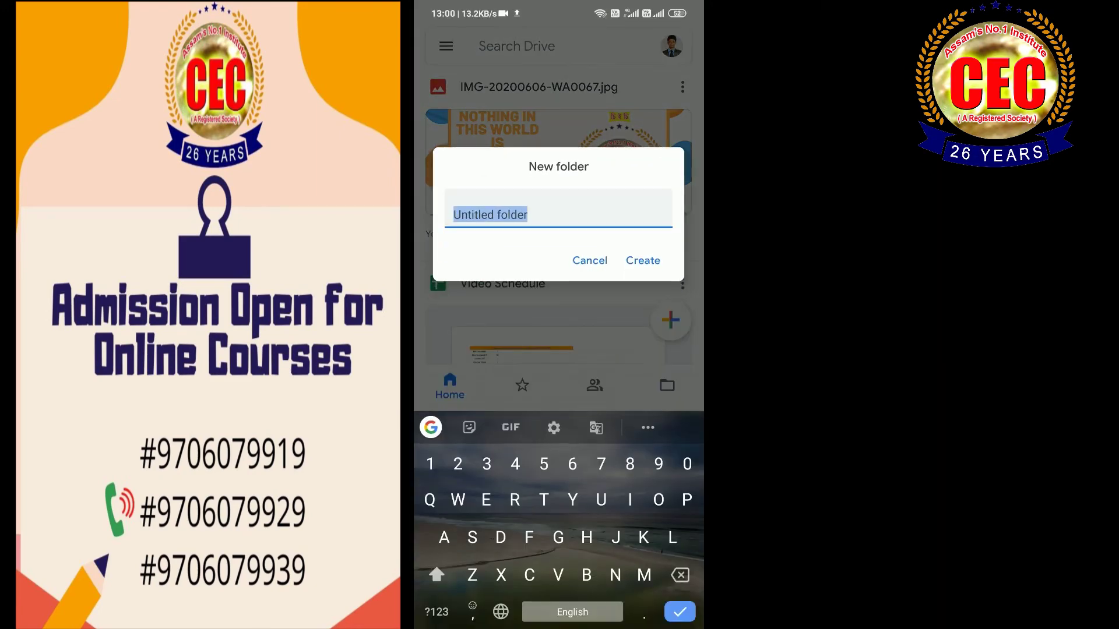
click(643, 260)
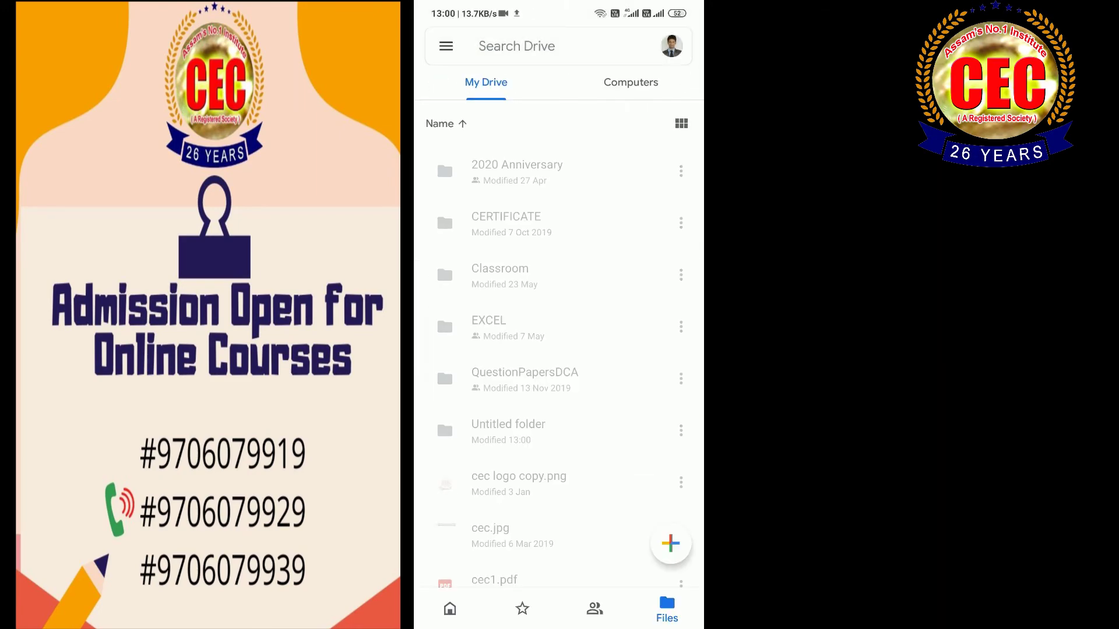
scroll(558, 309, down, 6)
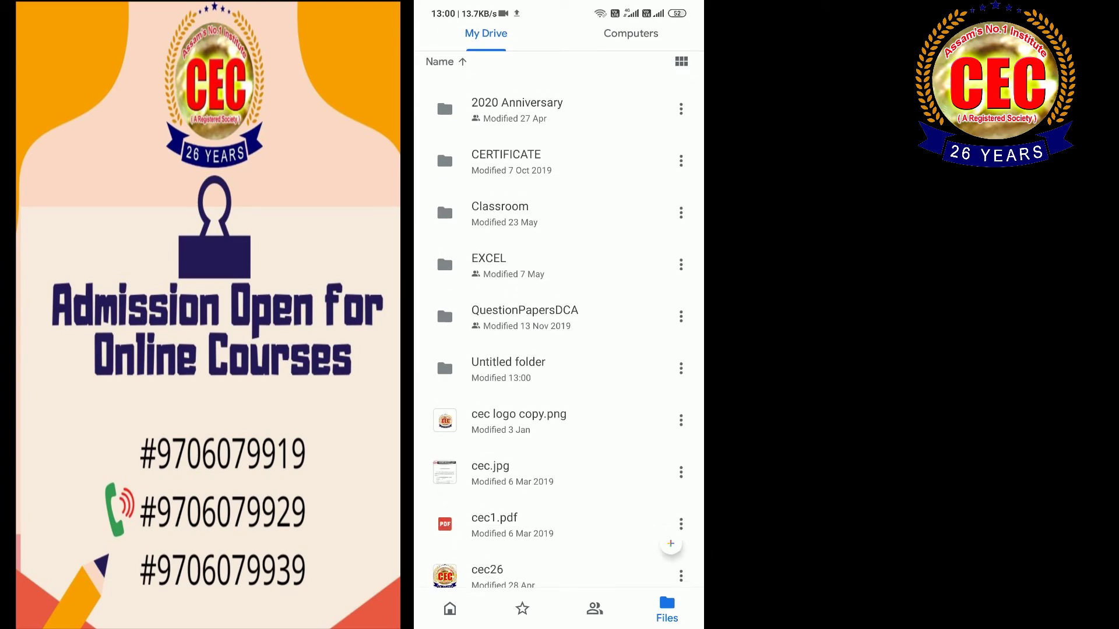
scroll(558, 319, down, 6)
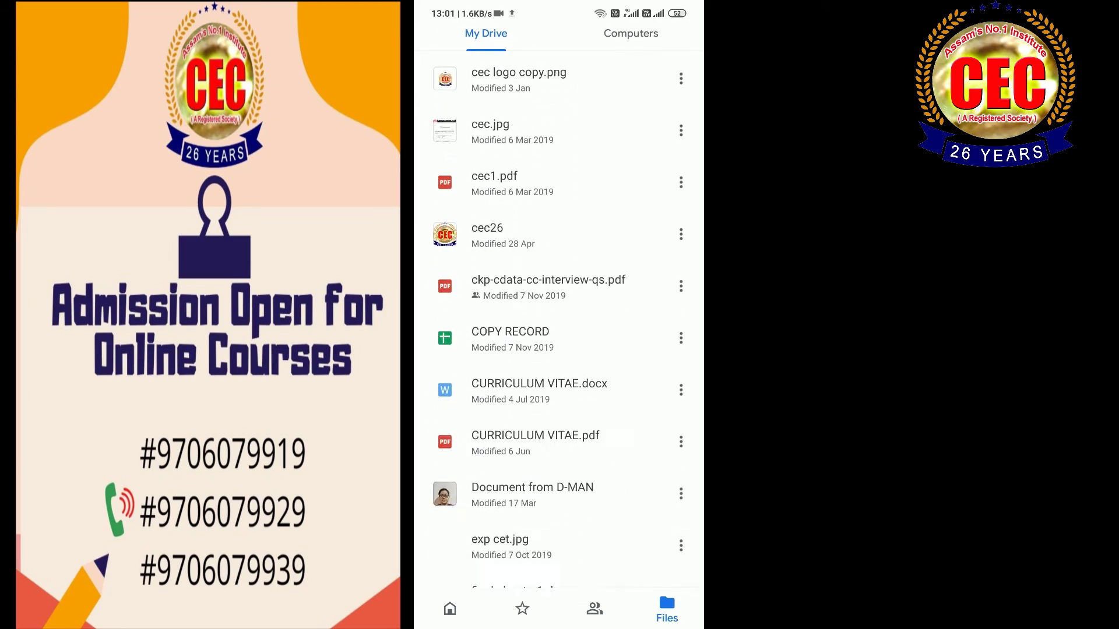
Return to the Home view, open the camera scanner for adding a new scan to Drive, and exit it
scroll(558, 320, up, 11)
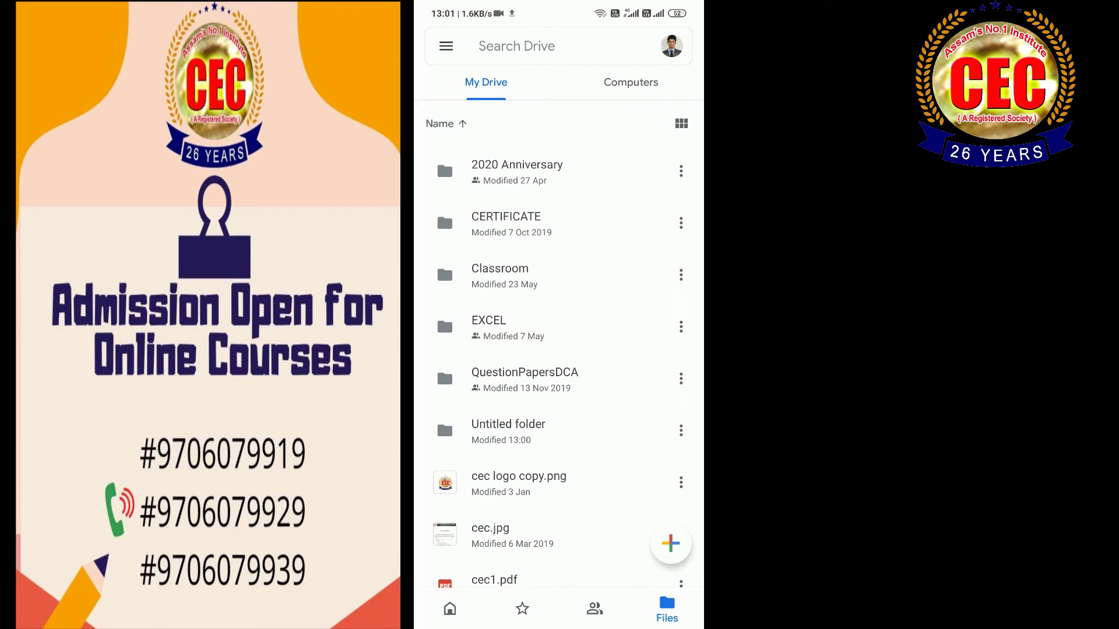
click(449, 609)
click(670, 544)
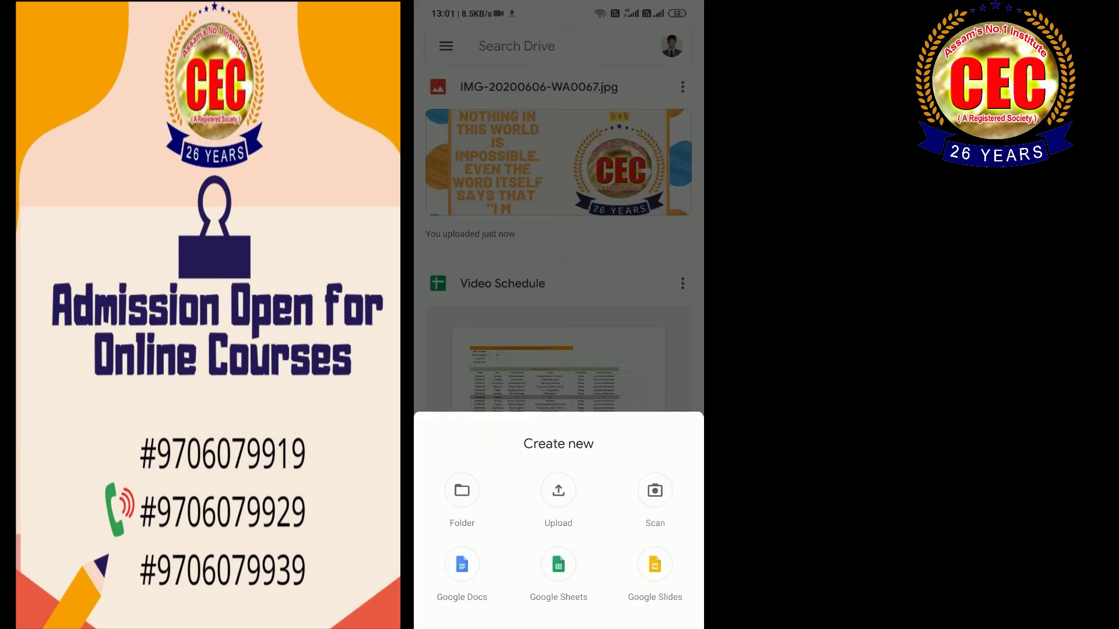
key(Escape)
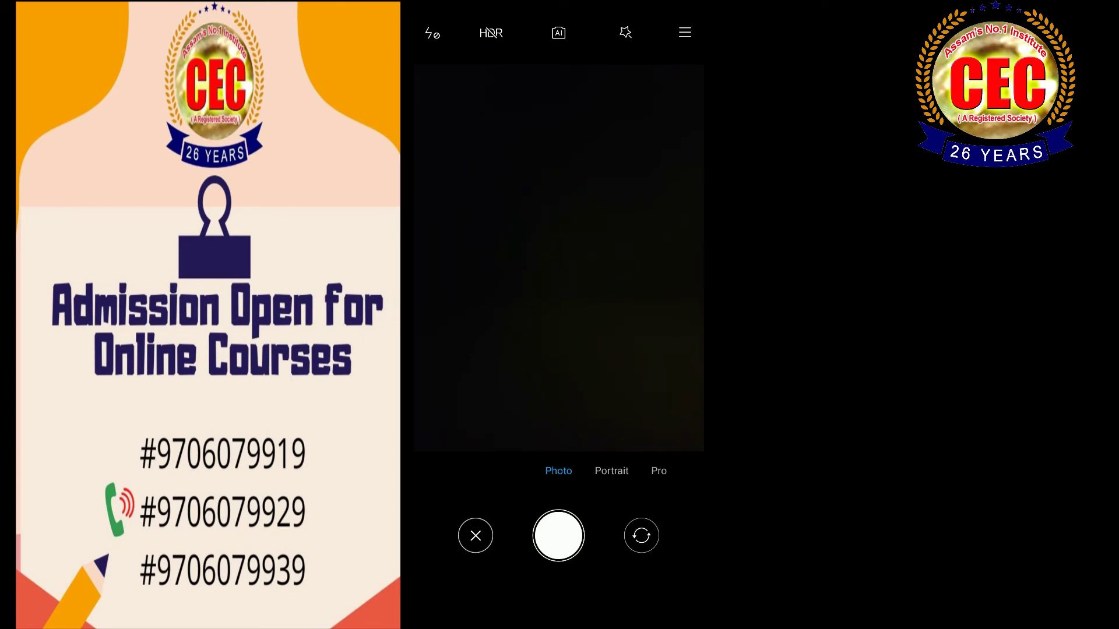
key(Escape)
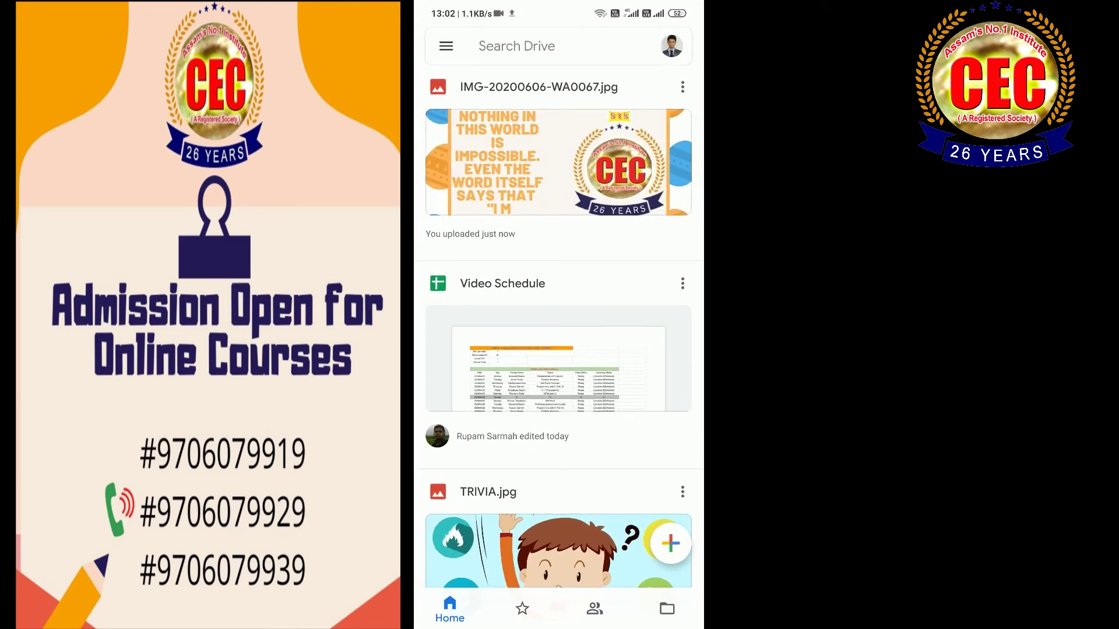
Create a new blank Google Docs document from Drive and finish editing it
click(670, 543)
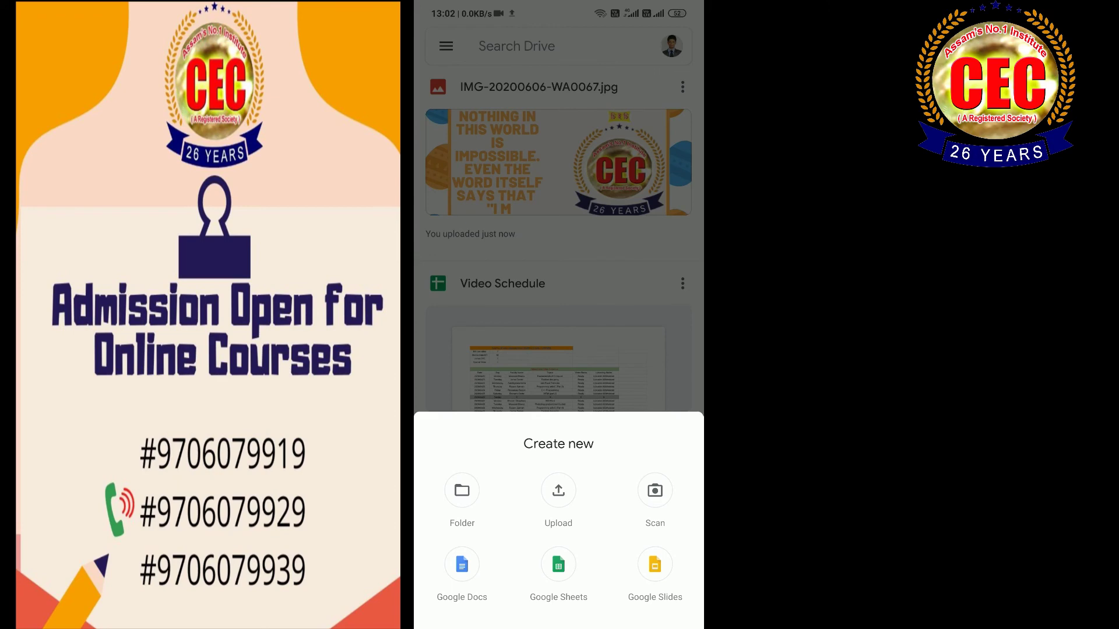
click(462, 565)
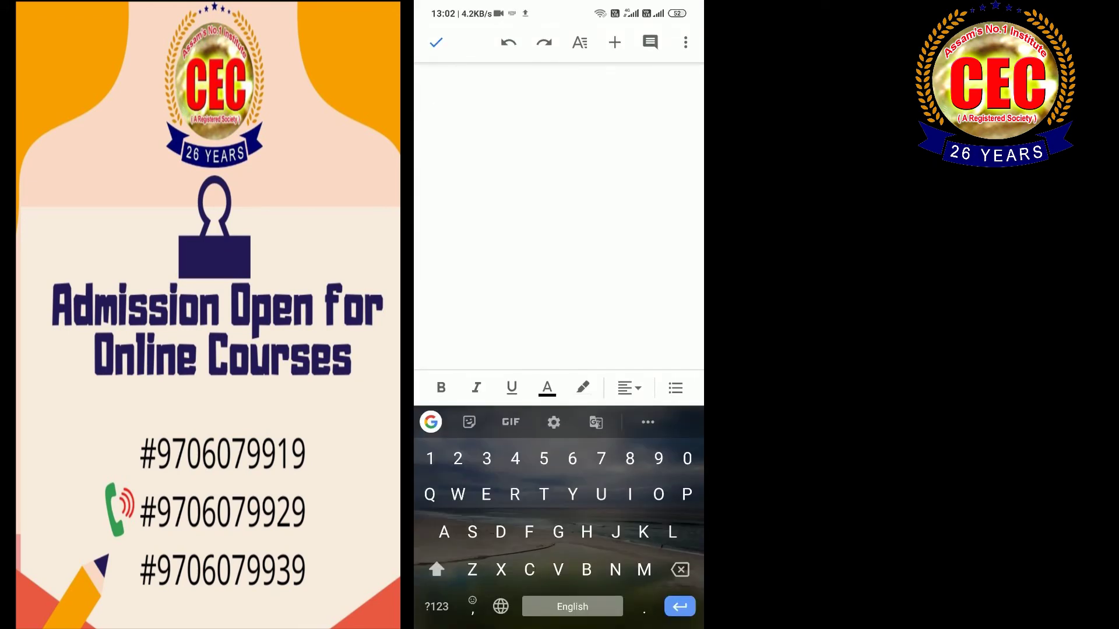
click(436, 43)
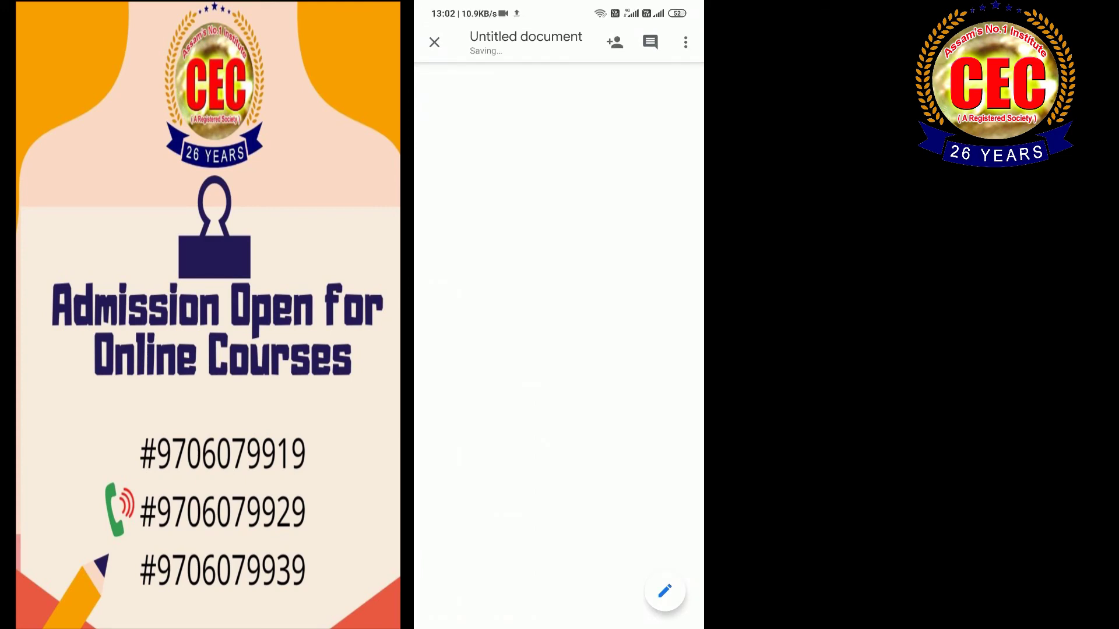
Open the untitled document's sharing settings, allow Docs to access the contacts, and return to the document
click(615, 42)
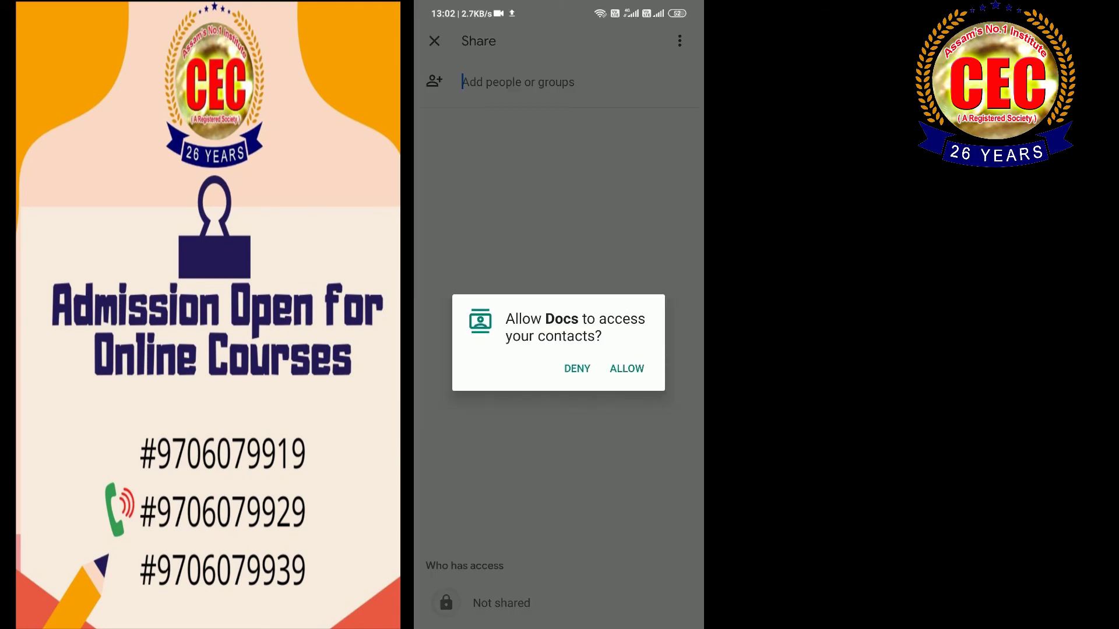
click(627, 368)
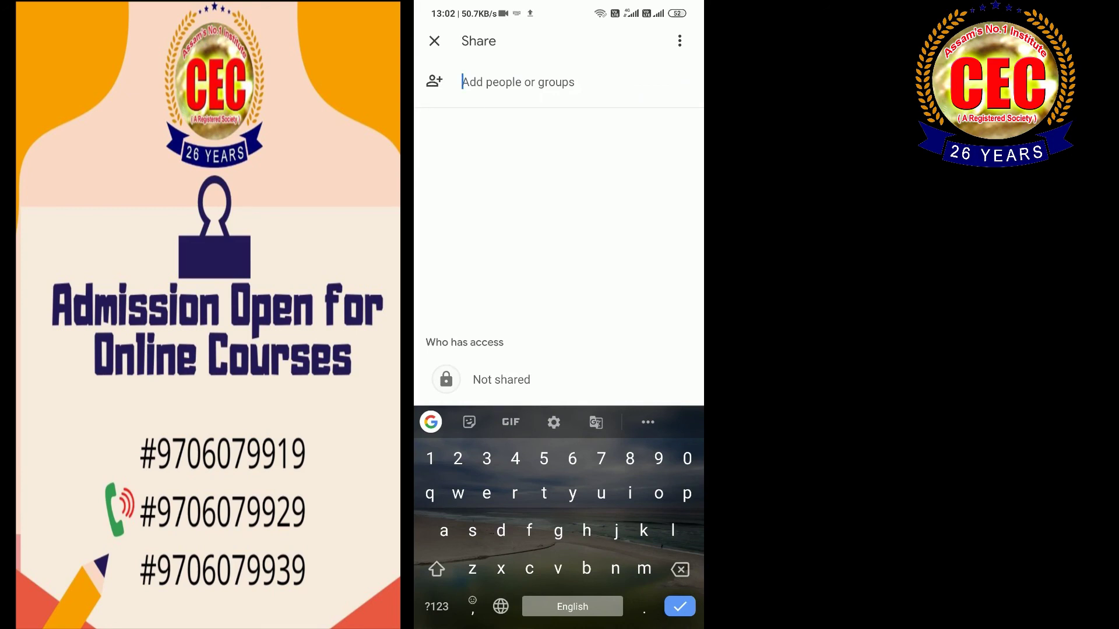
click(434, 41)
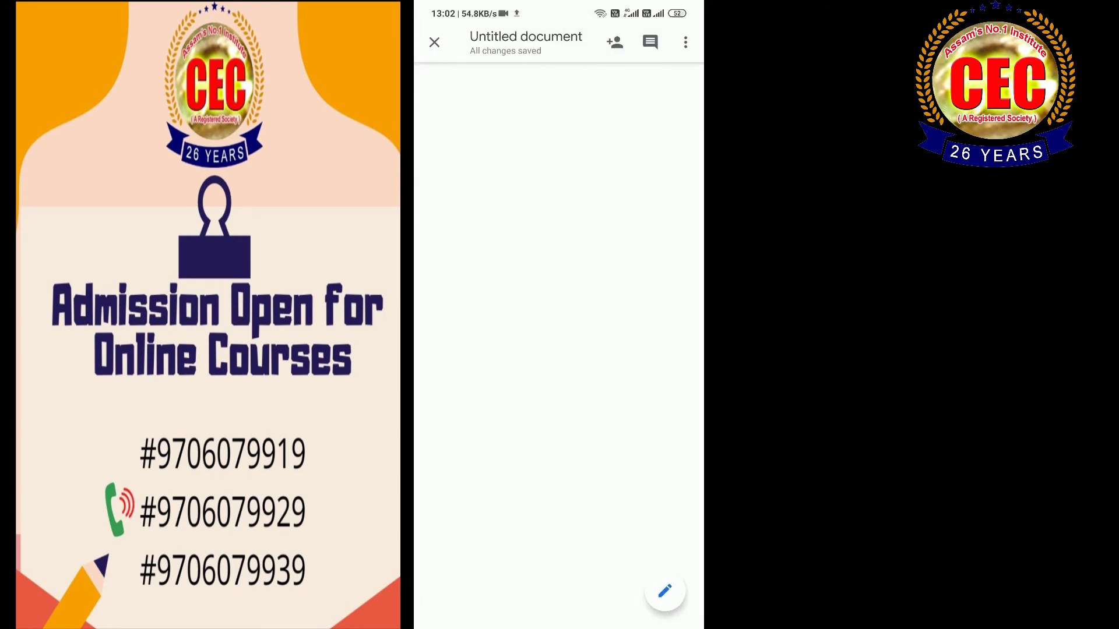
Review the untitled document's additional options, close them, and look over My Drive in the computer's browser
click(685, 42)
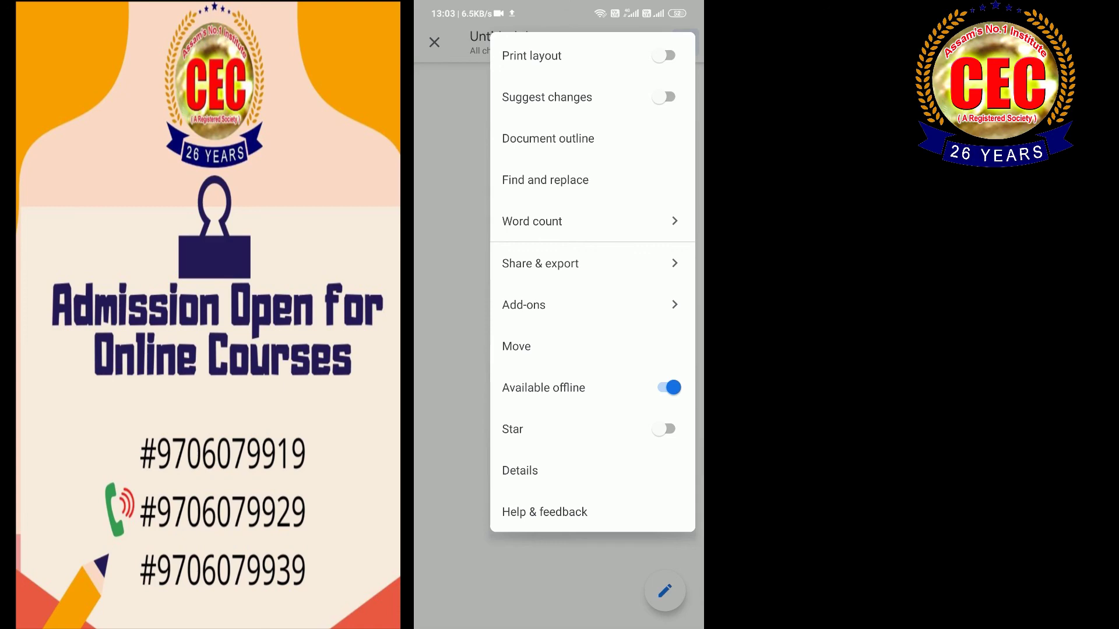
key(Escape)
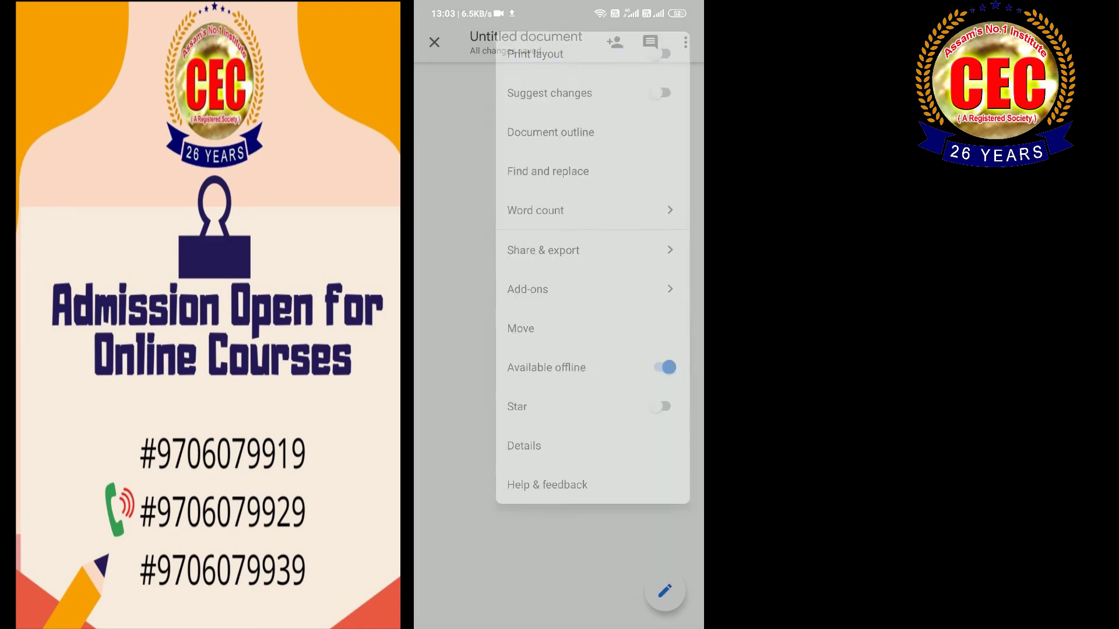
key(Escape)
scroll(561, 305, down, 2)
scroll(558, 315, up, 1)
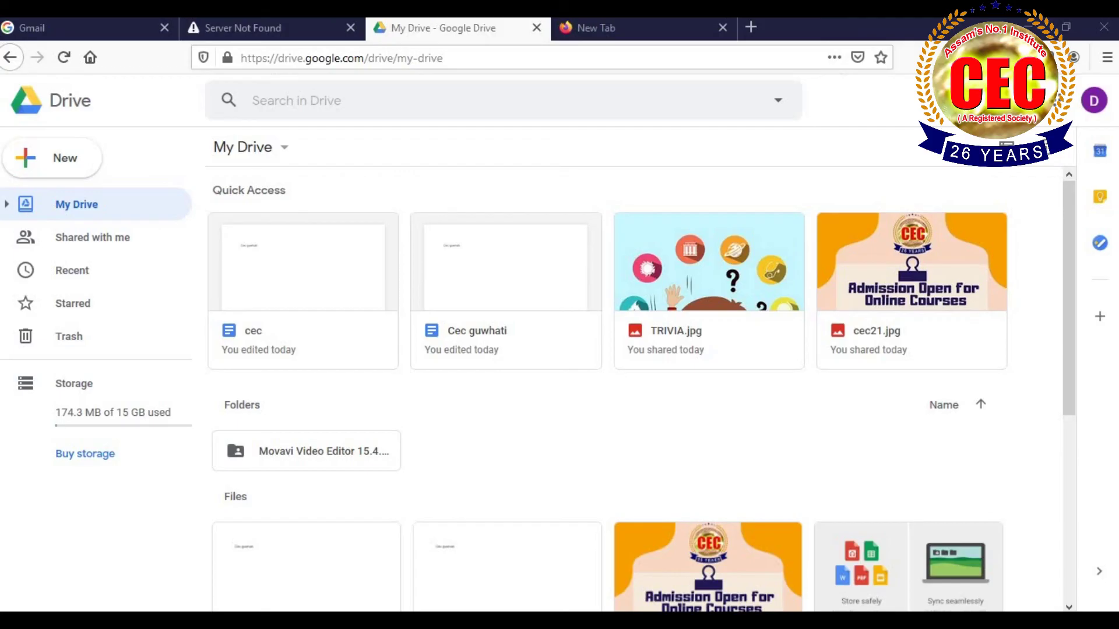